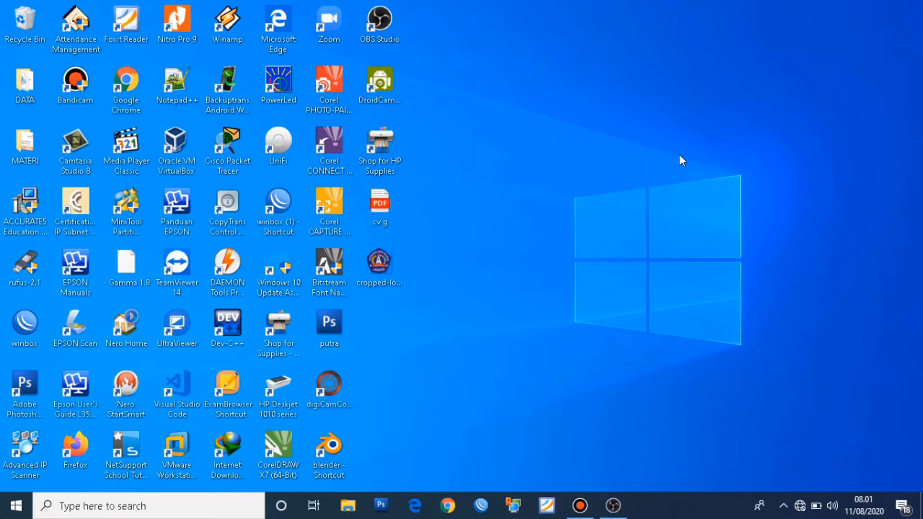
Launch Bandicam from the desktop and show its Home page with the recorded files.
double_click(83, 88)
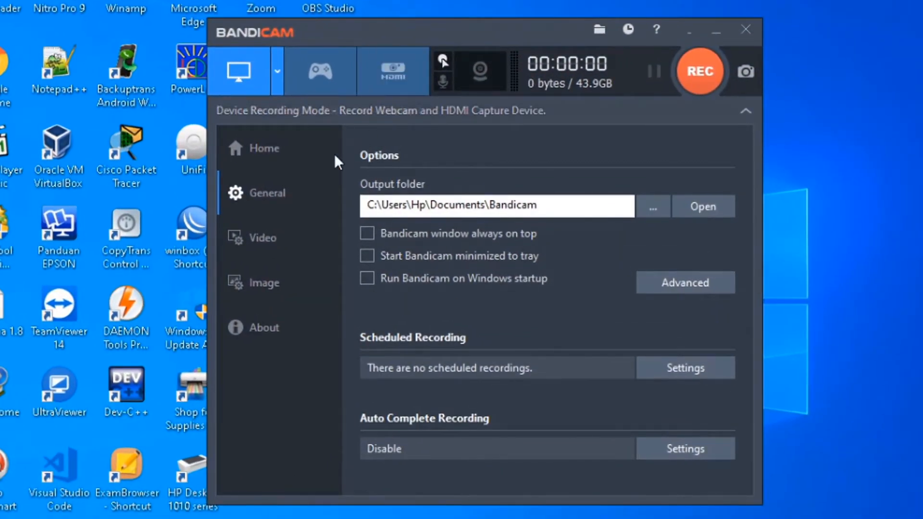
click(269, 147)
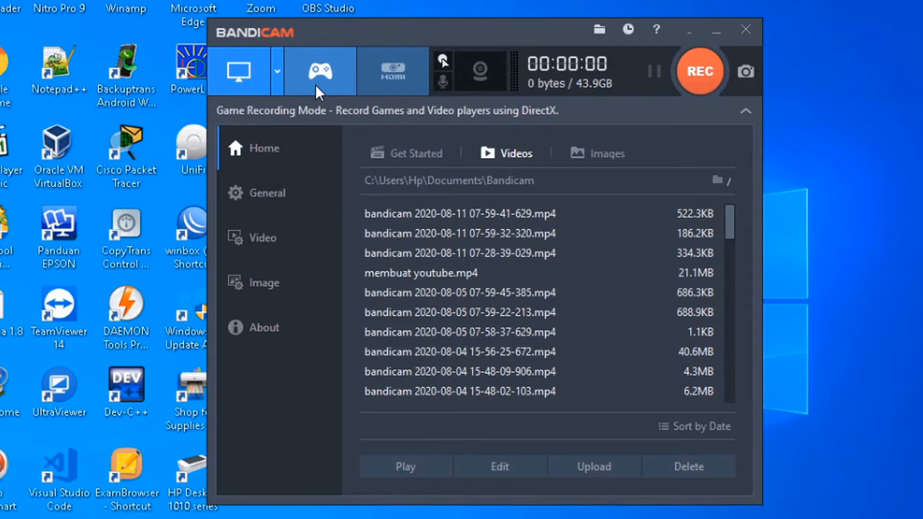
Select a custom recording area of about 1217x673 covering most of the desktop.
click(282, 79)
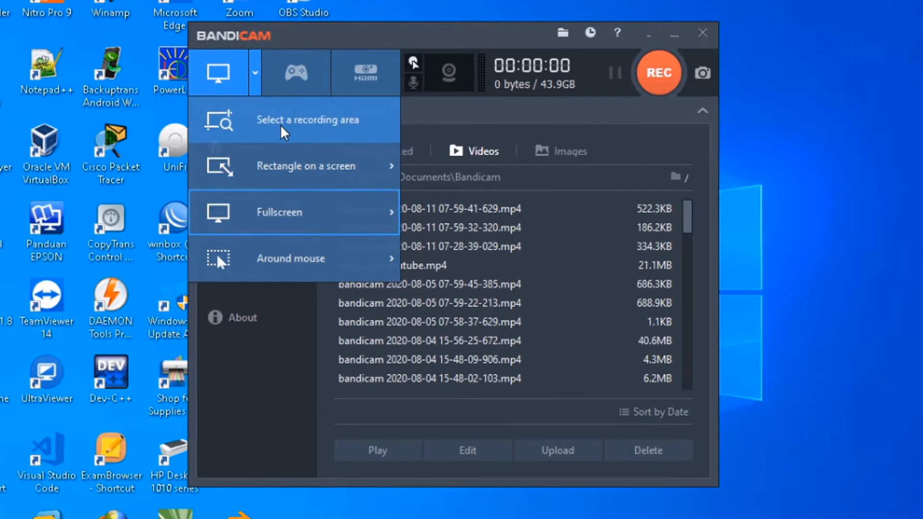
click(283, 123)
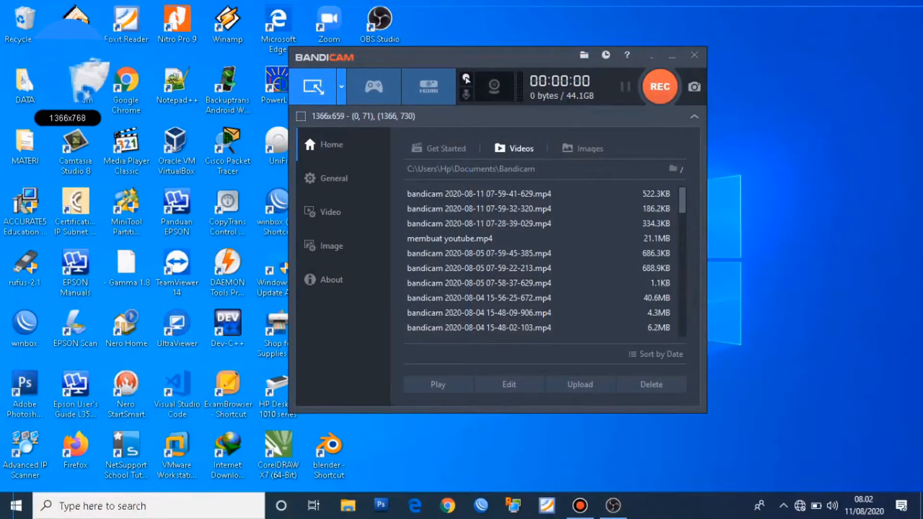
drag(12, 6, 836, 461)
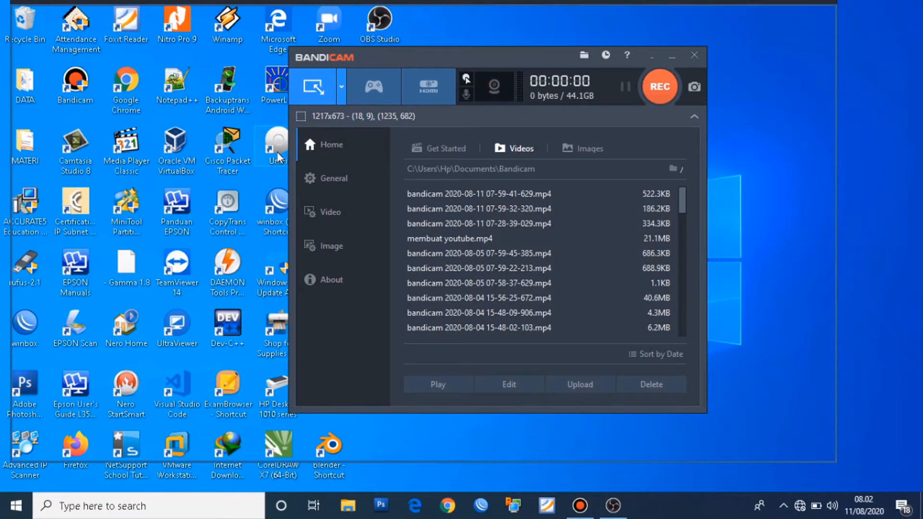
Try the 1280x720 and 1920x1080 rectangle sizes for the recording area, shifting the larger frame slightly.
click(341, 88)
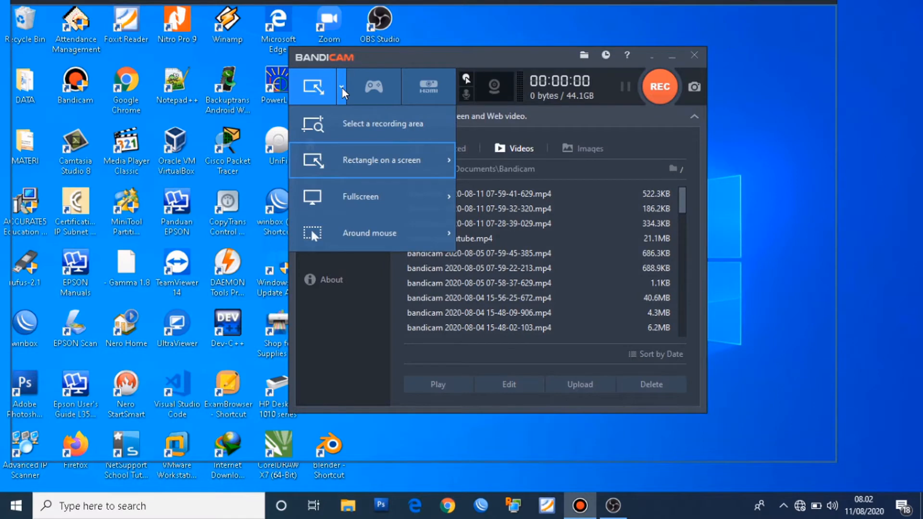
mouse_move(350, 156)
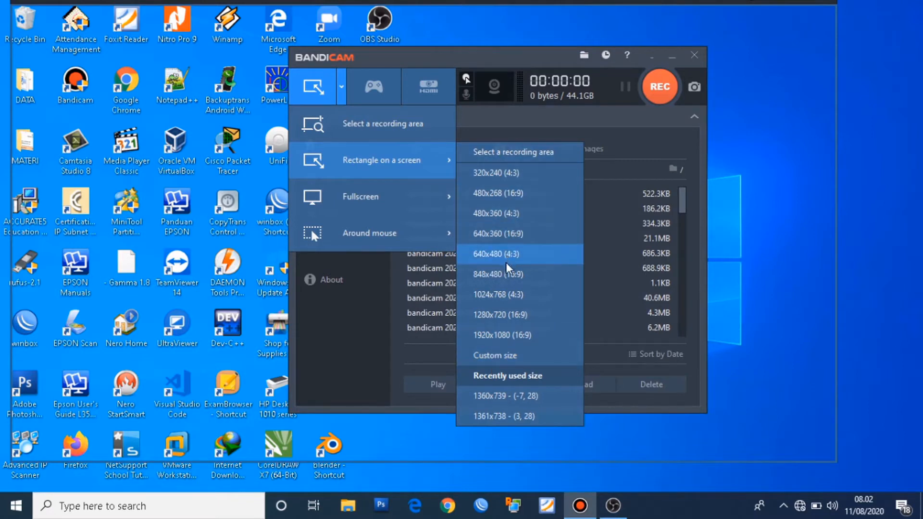
click(498, 314)
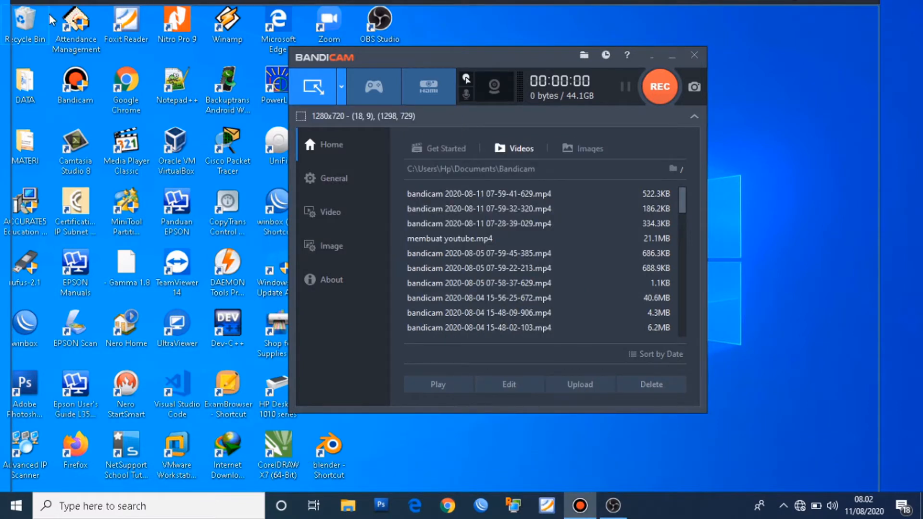
click(341, 89)
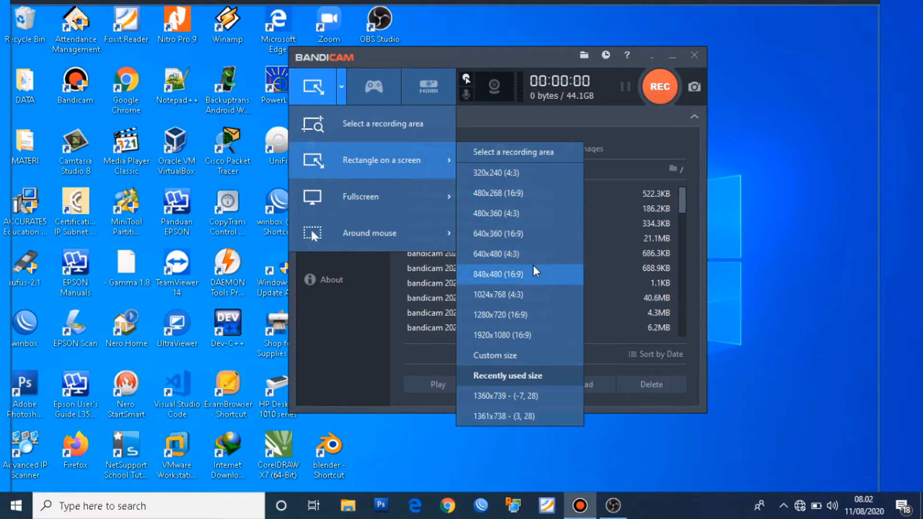
click(486, 339)
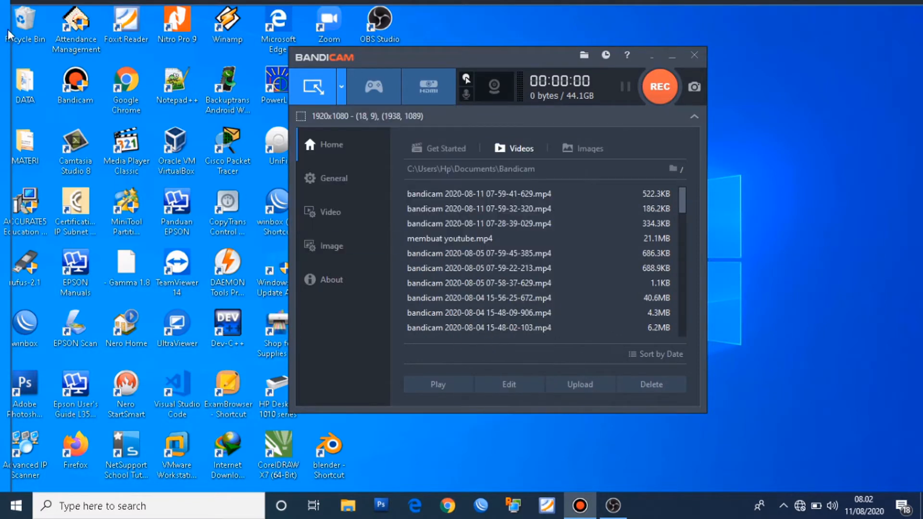
mouse_move(151, 5)
mouse_down()
mouse_move(22, 5)
mouse_move(150, 5)
mouse_up()
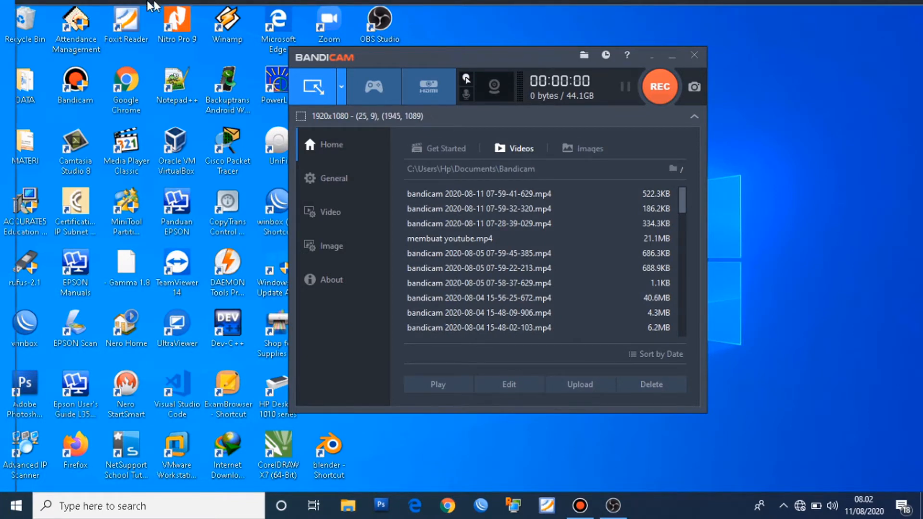
Set the screen recording mode to Fullscreen on Display 1.
click(342, 91)
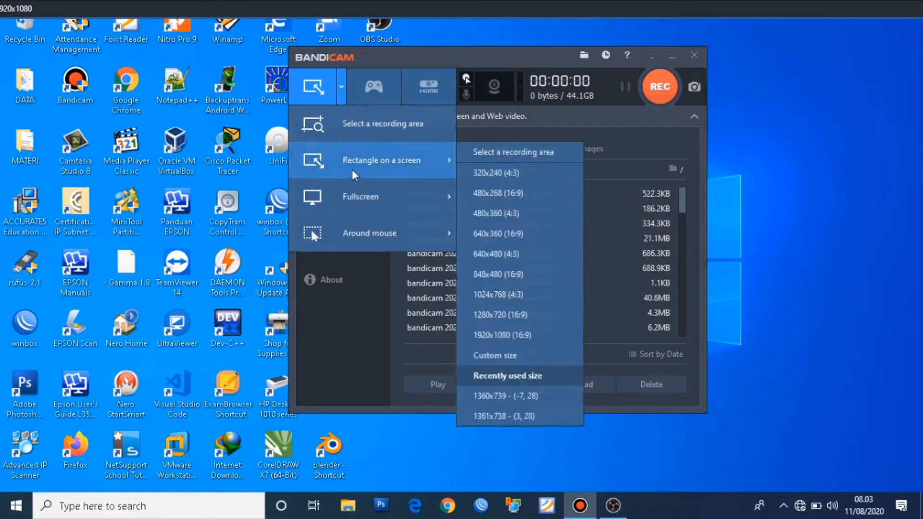
mouse_move(358, 205)
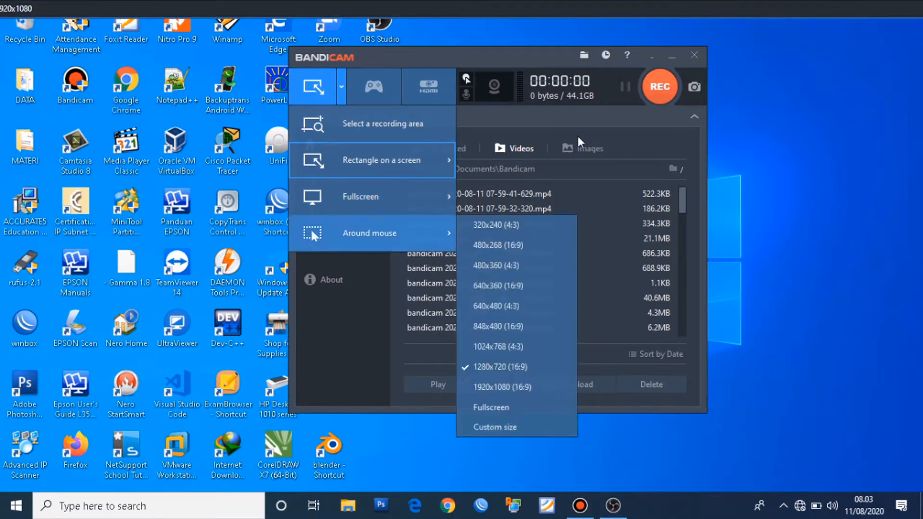
click(495, 188)
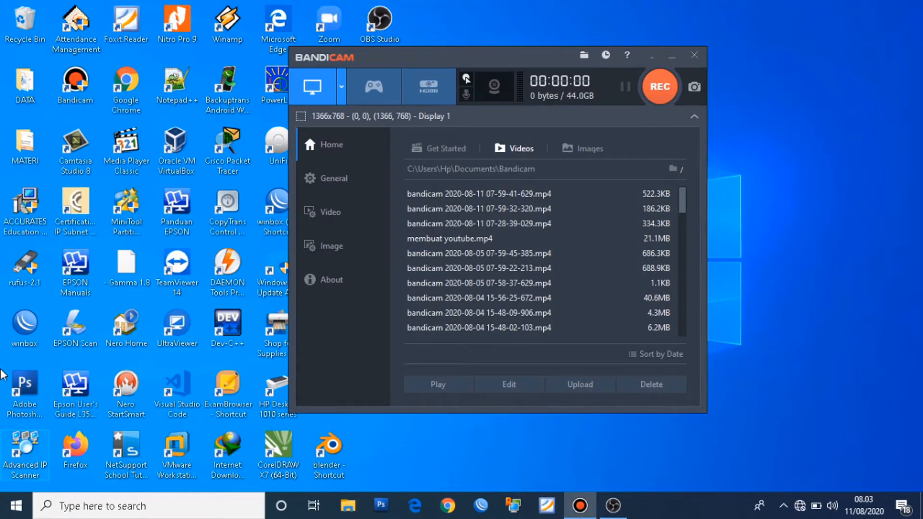
Try the Around mouse recording mode at 1280x720 and return to Fullscreen.
click(340, 96)
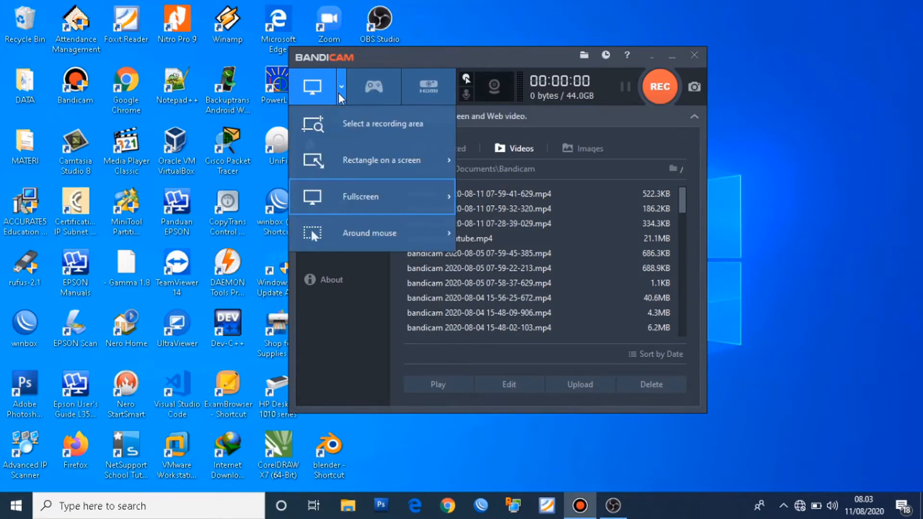
mouse_move(311, 228)
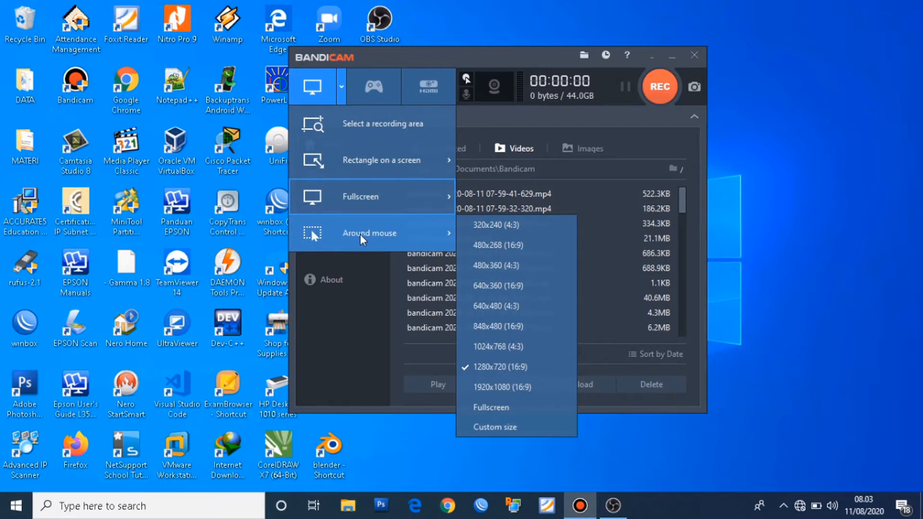
click(360, 234)
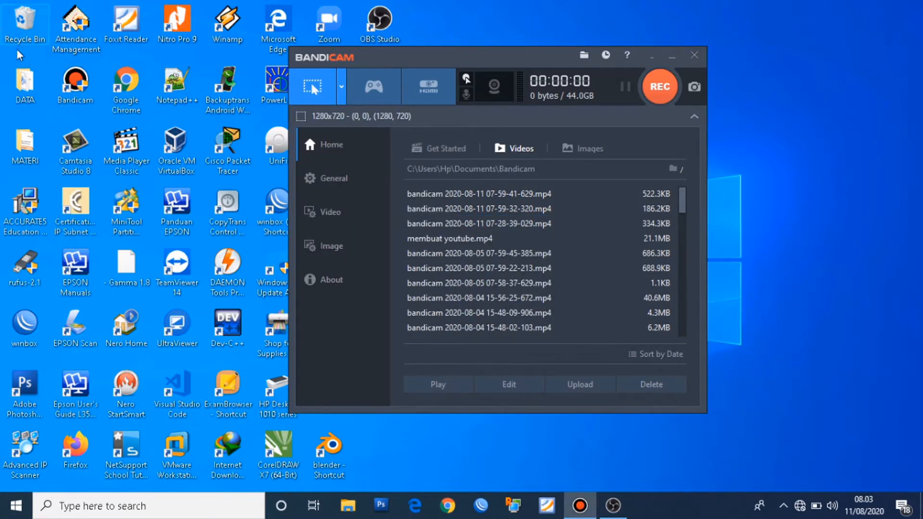
click(341, 95)
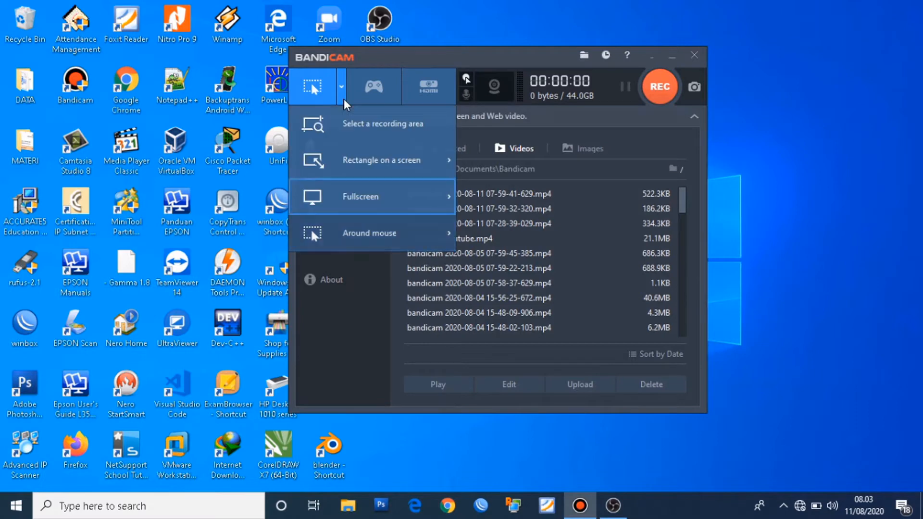
click(372, 201)
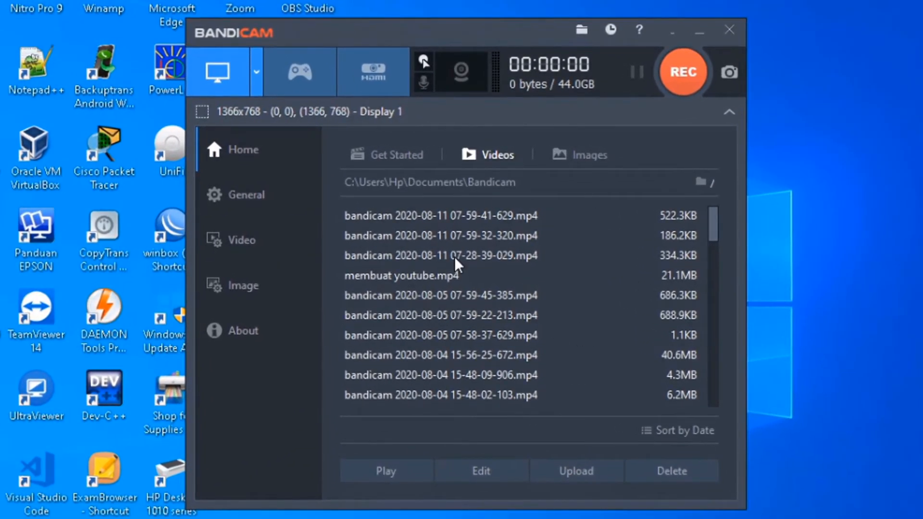
Look through the list of recorded videos and the list of captured images.
scroll(458, 247, down, 5)
scroll(456, 334, up, 5)
scroll(460, 273, down, 10)
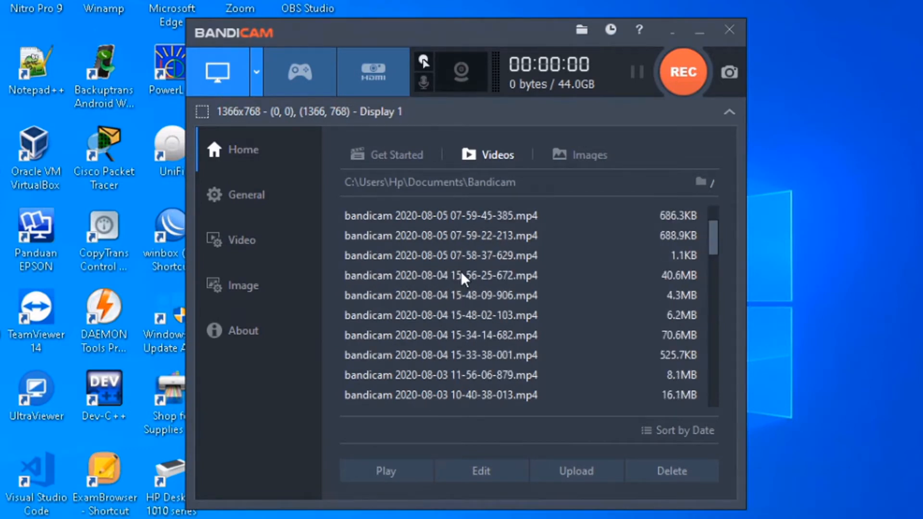
scroll(435, 363, up, 10)
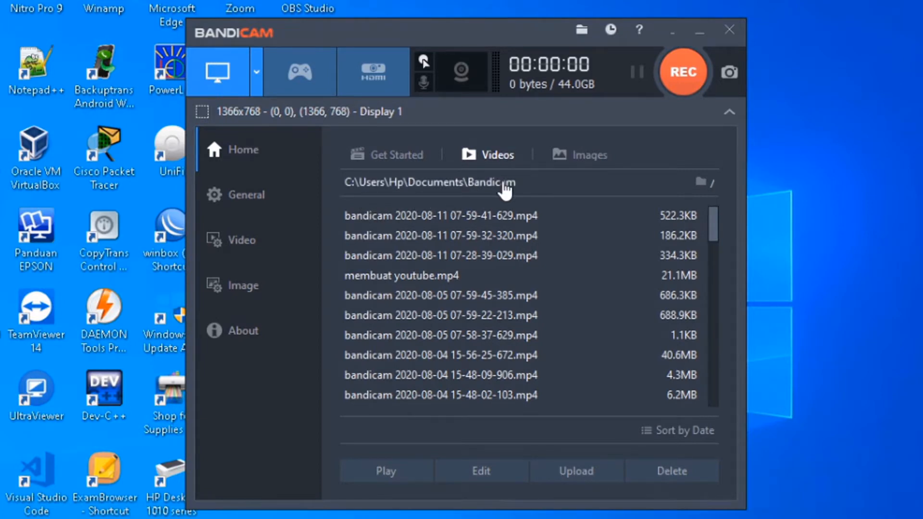
click(584, 154)
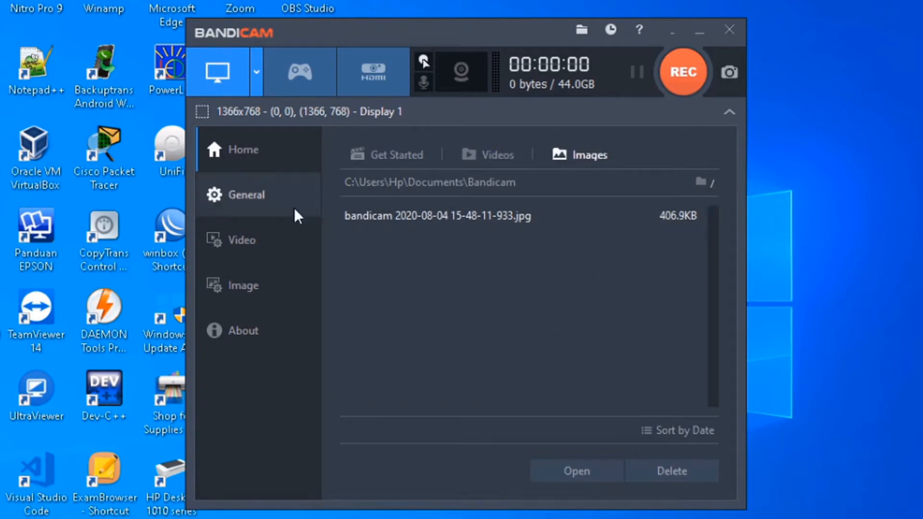
Examine the output folder path in the general settings.
click(235, 201)
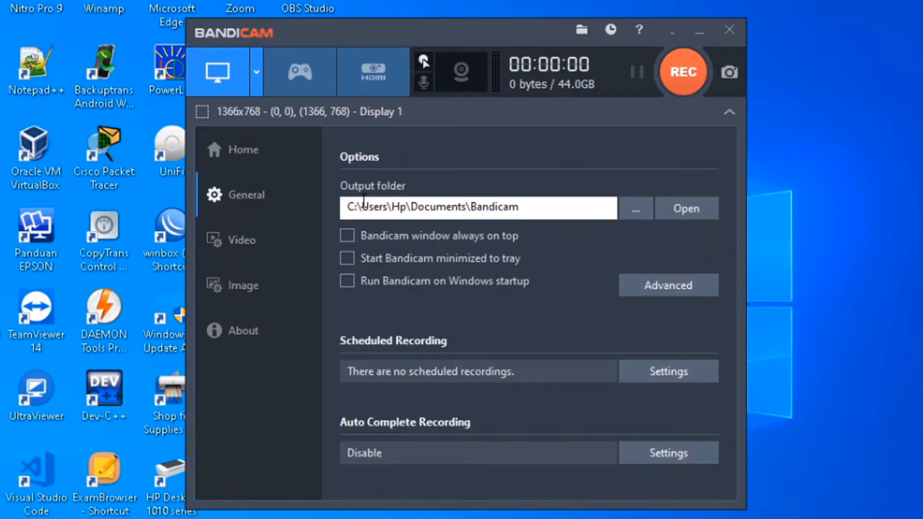
drag(529, 208, 336, 208)
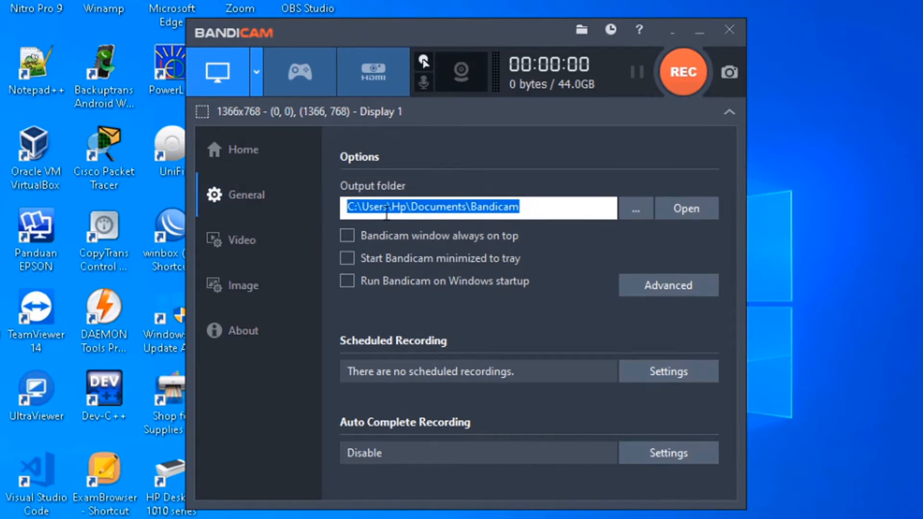
click(430, 207)
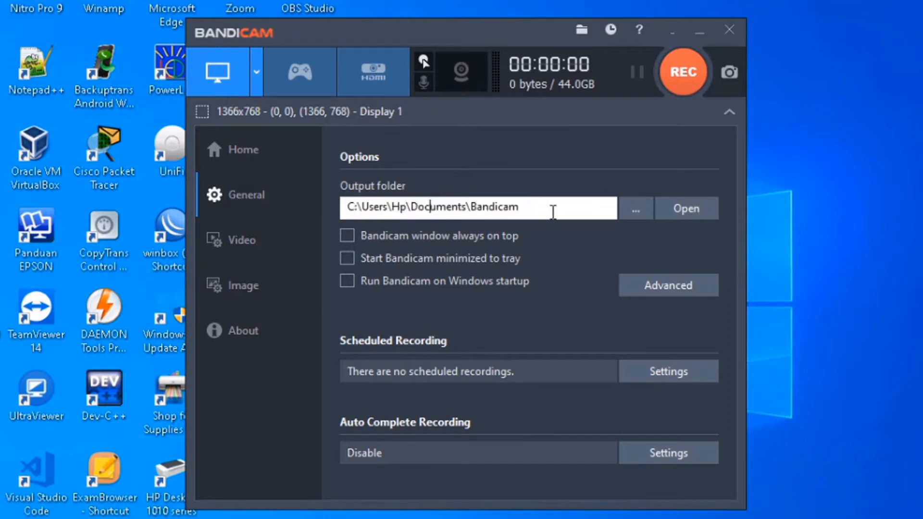
click(554, 211)
Show the video recording settings and test starting and stopping a recording, including with the Record/Stop hotkey.
click(227, 230)
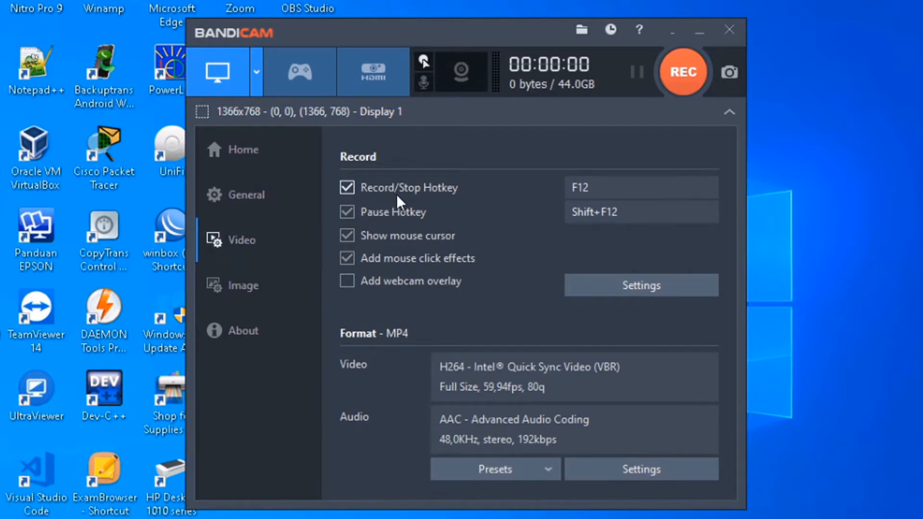
key(Tab)
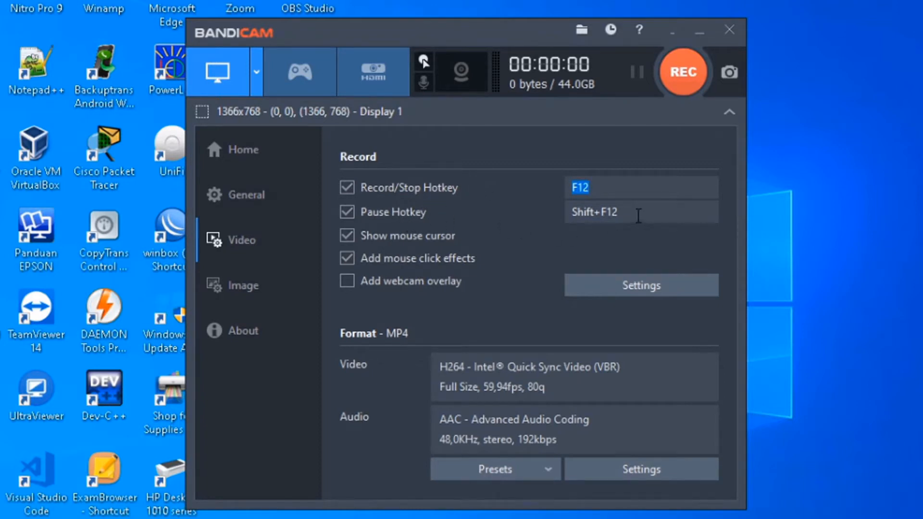
click(675, 72)
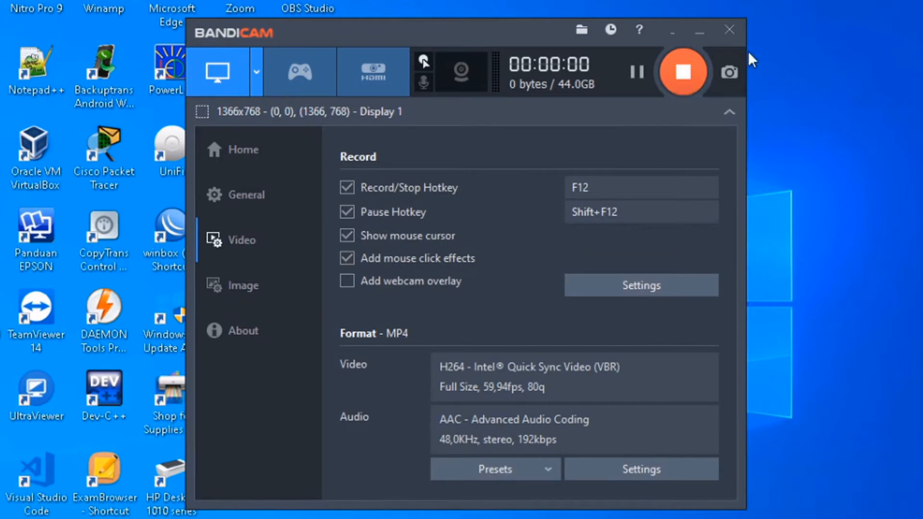
click(686, 79)
key(F12)
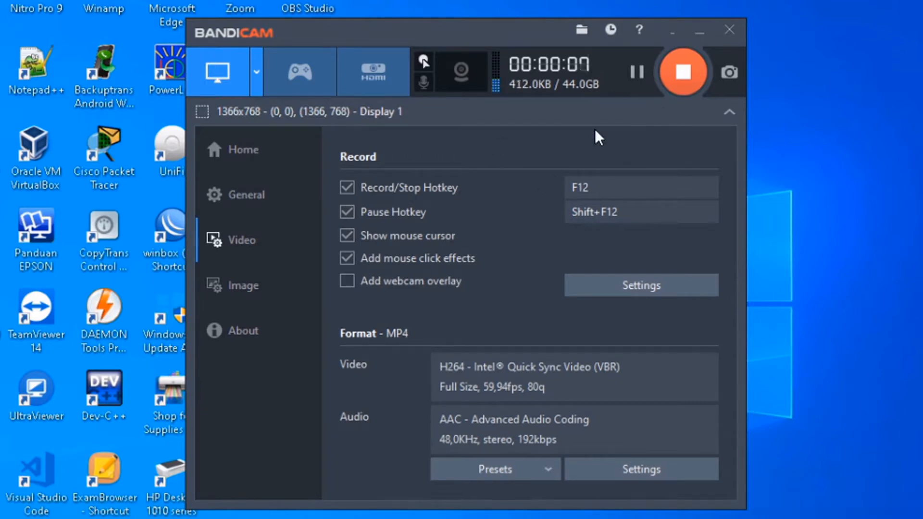
key(F12)
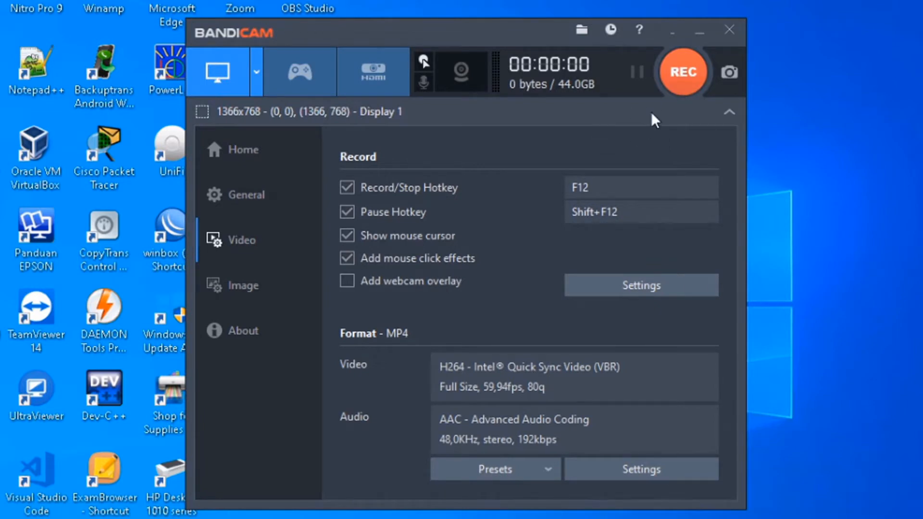
Examine the mouse recording options and the FPS choices in the format settings, leaving the format dialog without saving.
click(401, 230)
click(391, 243)
click(629, 473)
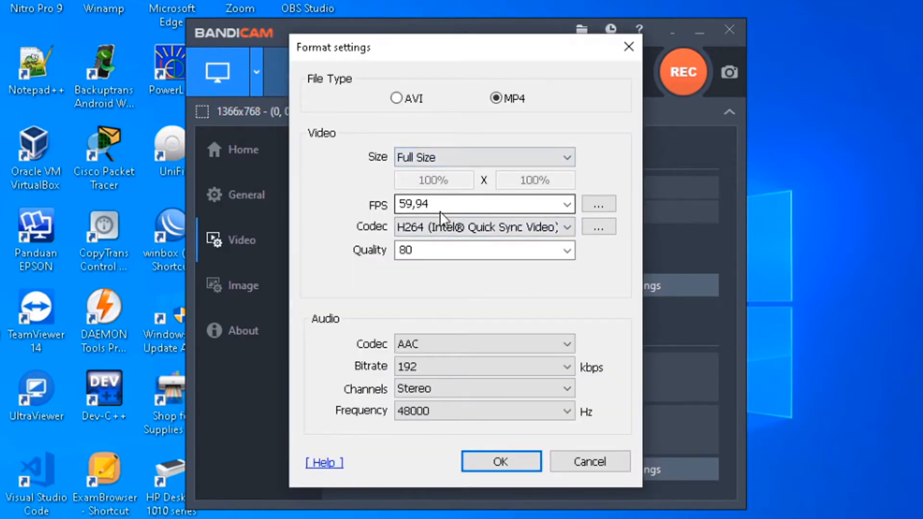
click(459, 204)
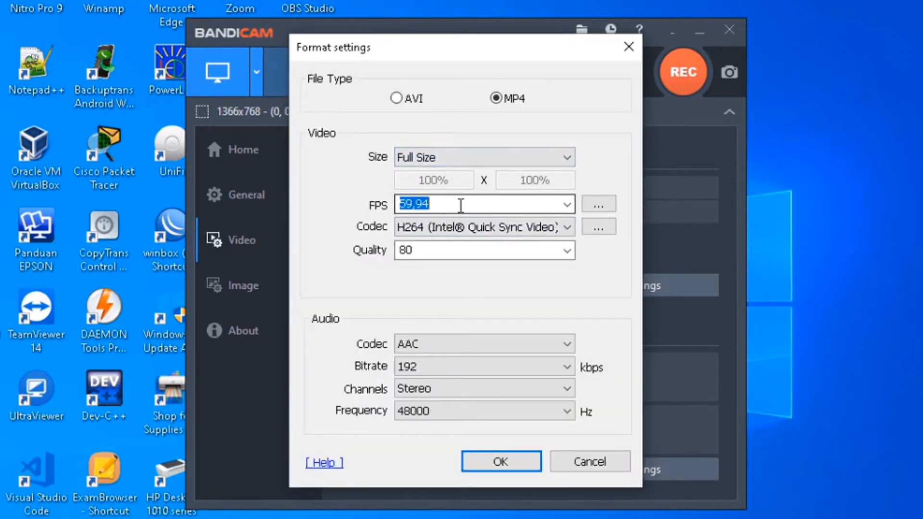
click(567, 204)
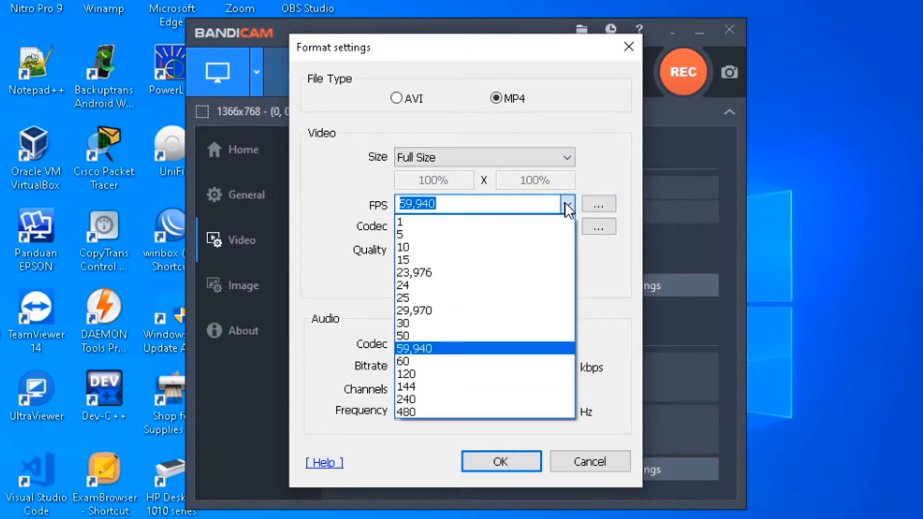
click(566, 204)
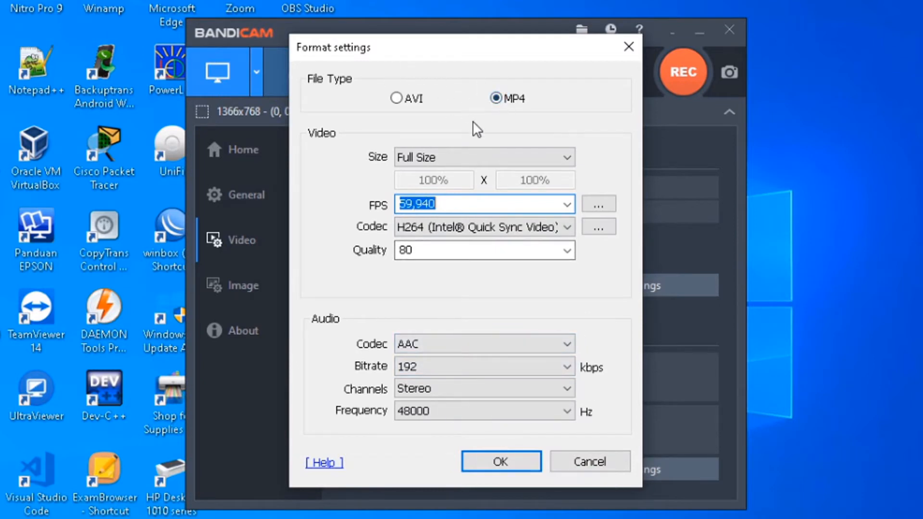
click(593, 470)
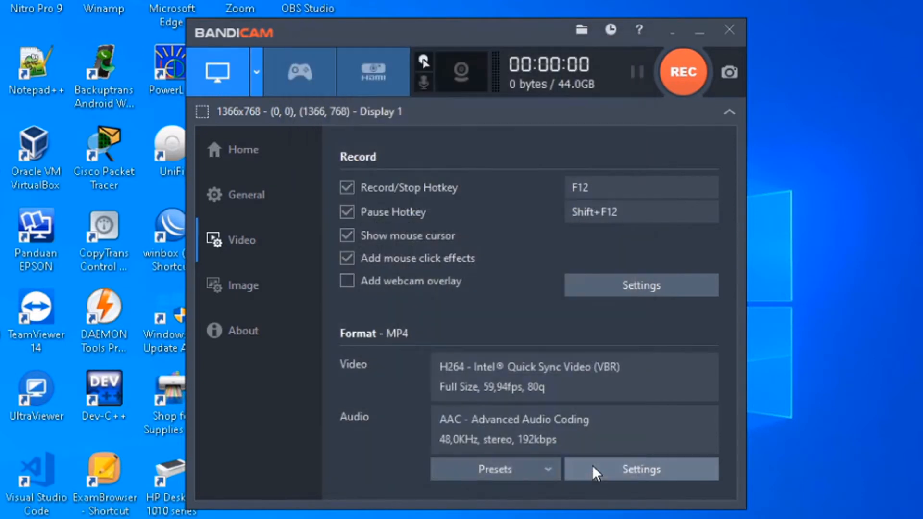
Examine the image capture settings and the sound recording settings, leaving the sound options as they are.
click(244, 288)
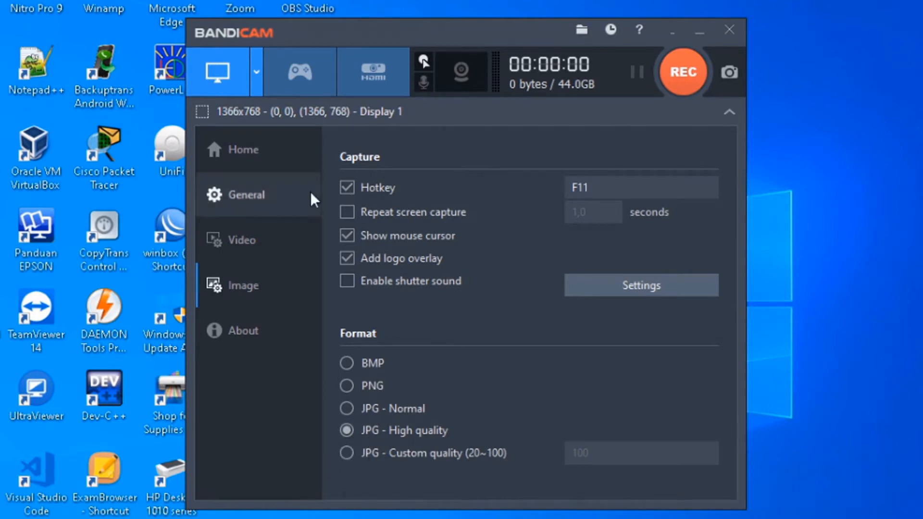
click(424, 82)
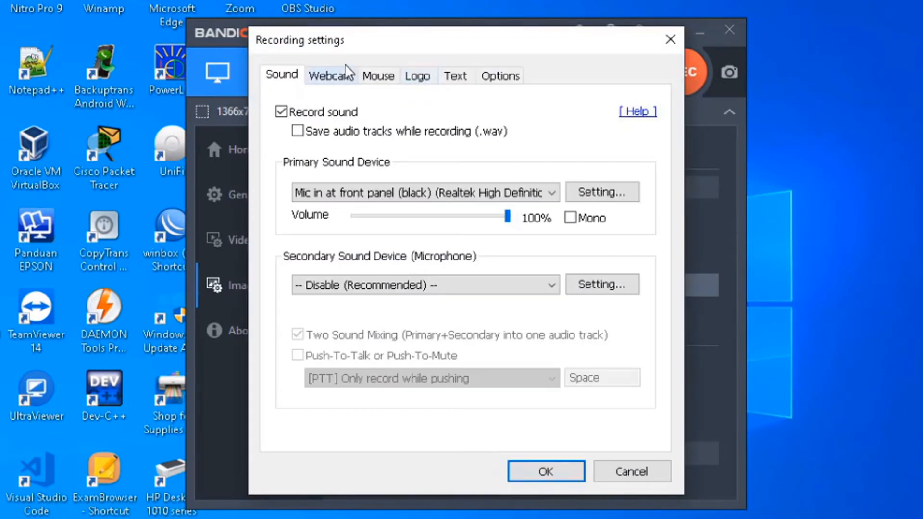
click(662, 42)
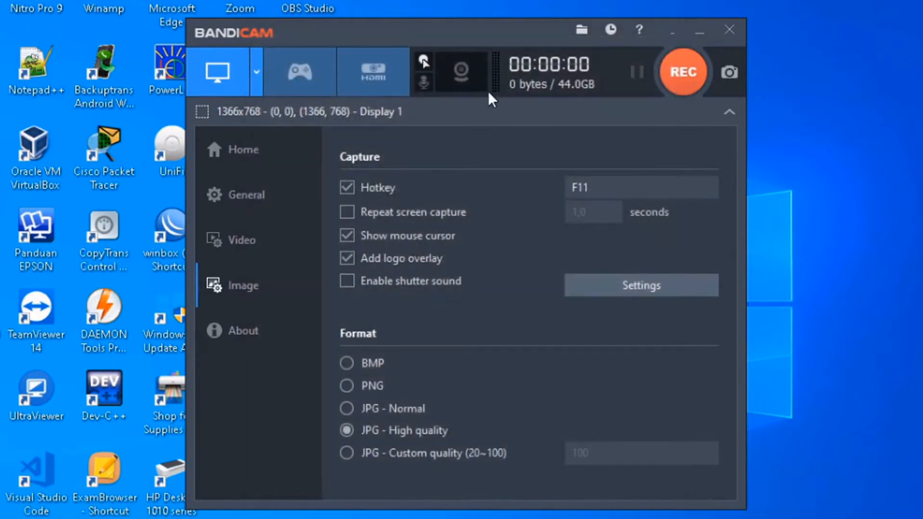
Set the primary sound device to Microphone (Realtek High Definition Audio) with its volume at 100%.
click(425, 82)
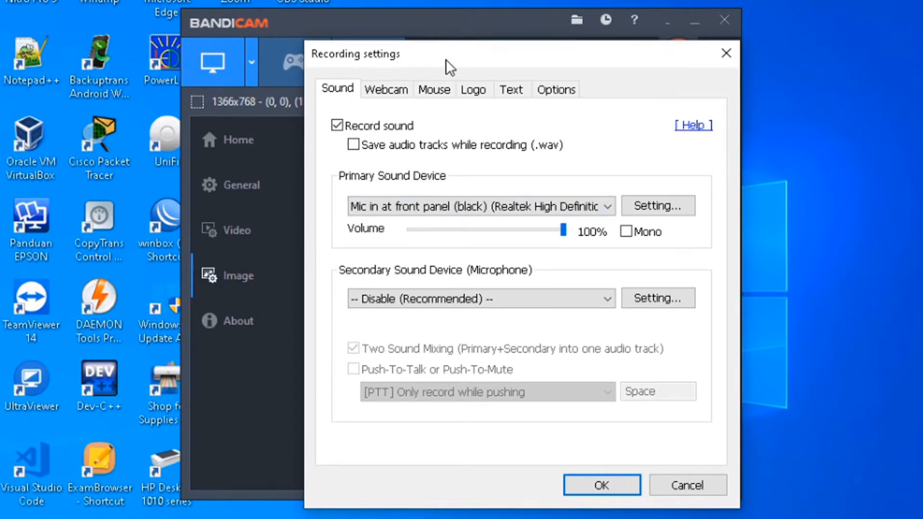
drag(445, 59, 423, 53)
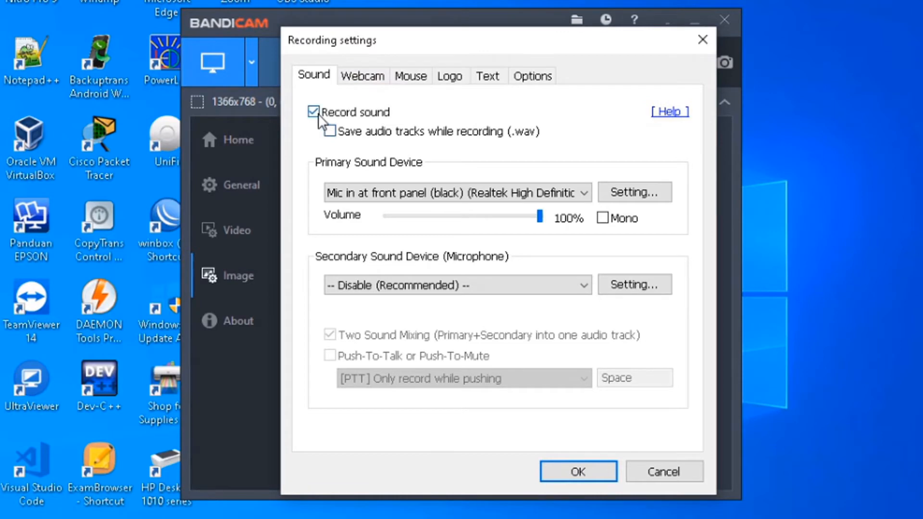
click(576, 195)
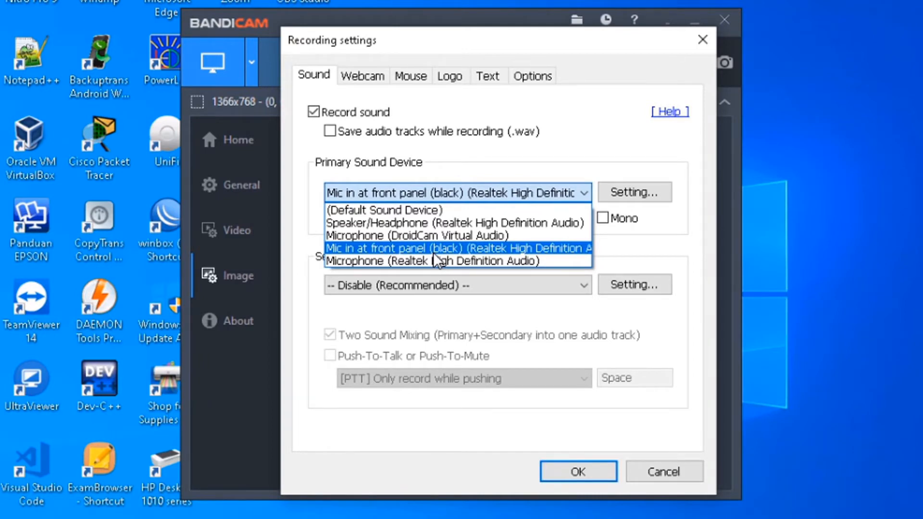
click(394, 261)
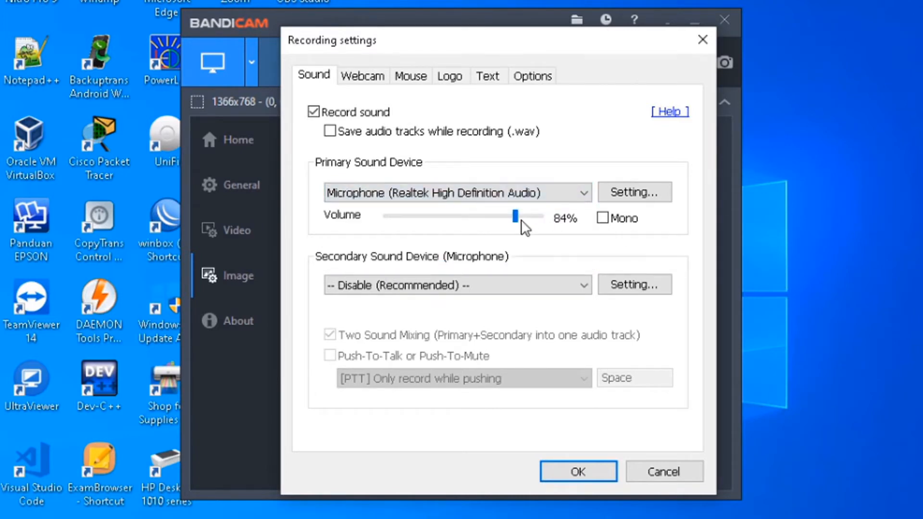
drag(517, 215, 562, 219)
Examine the option for saving audio tracks as .wav and the secondary sound device choices, keeping that device on Disable (Recommended).
click(383, 142)
click(383, 143)
click(464, 285)
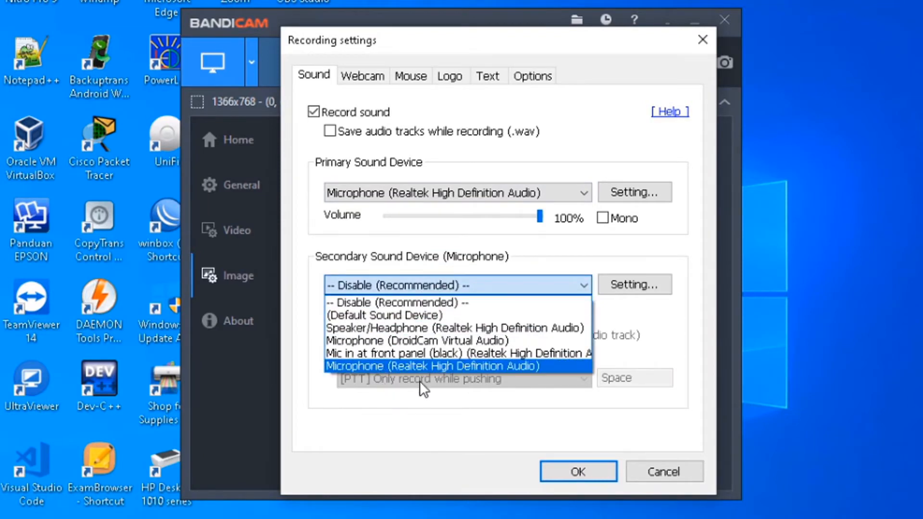
click(369, 302)
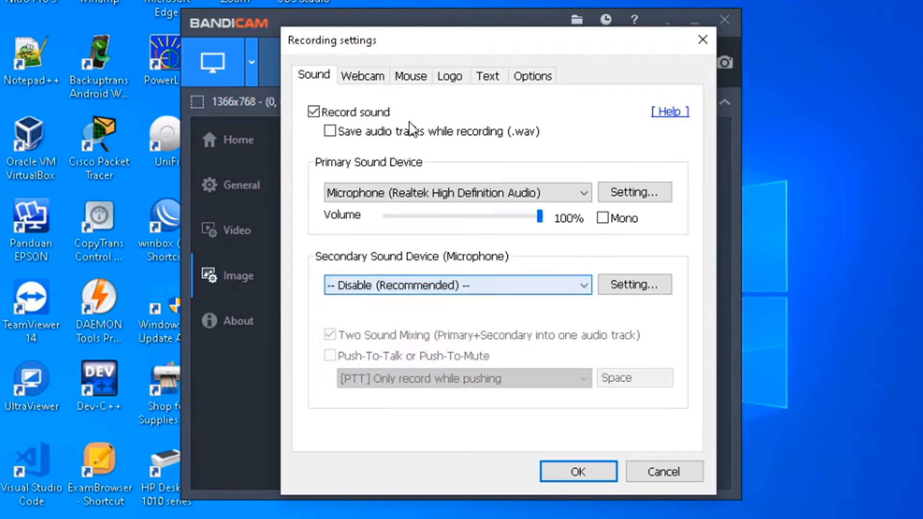
Add a webcam overlay to the output video file using the HP TrueVision HD webcam, with chroma key enabled.
click(362, 72)
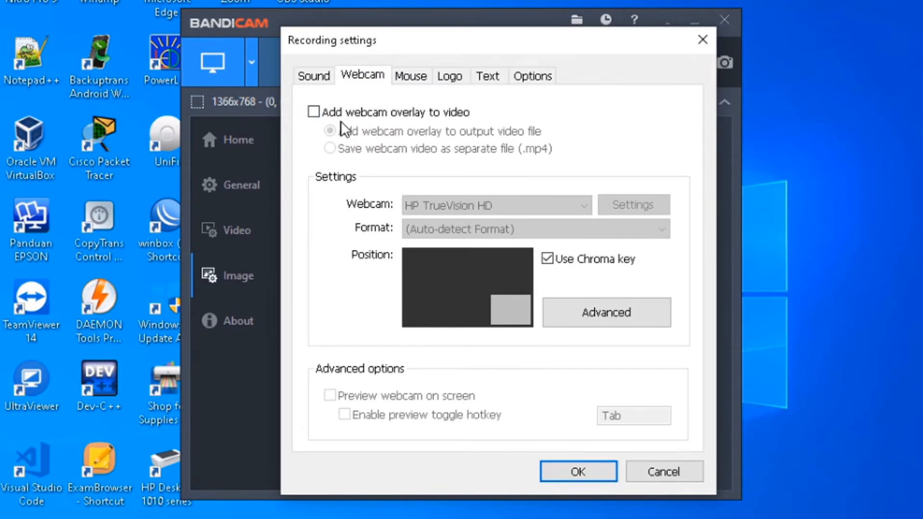
click(353, 114)
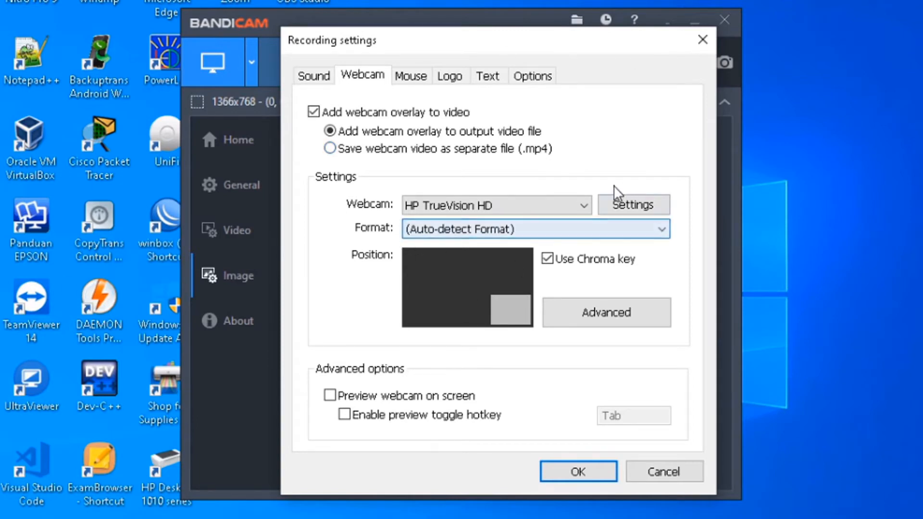
click(416, 153)
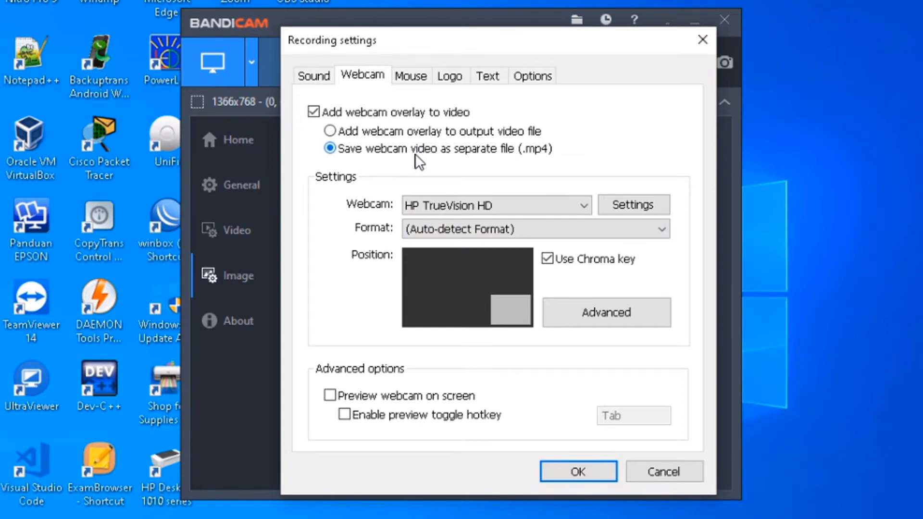
click(364, 133)
click(584, 206)
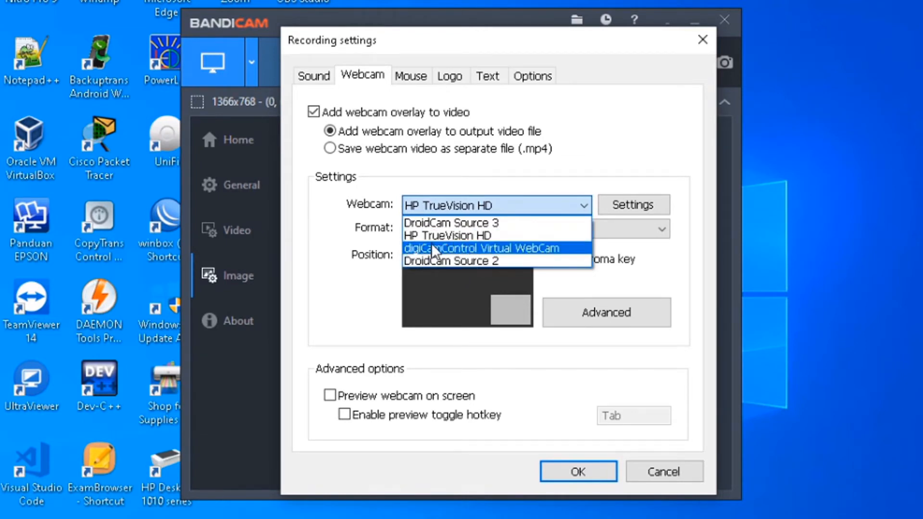
click(449, 233)
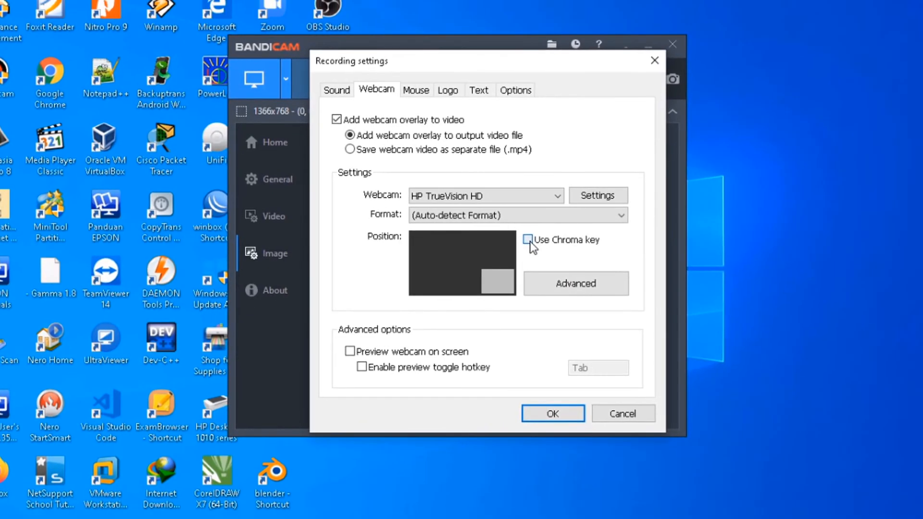
click(529, 241)
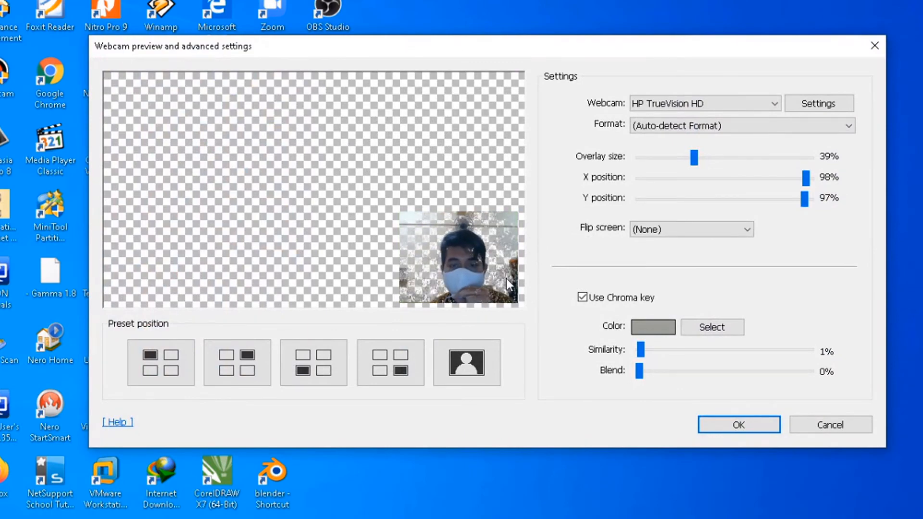
click(635, 327)
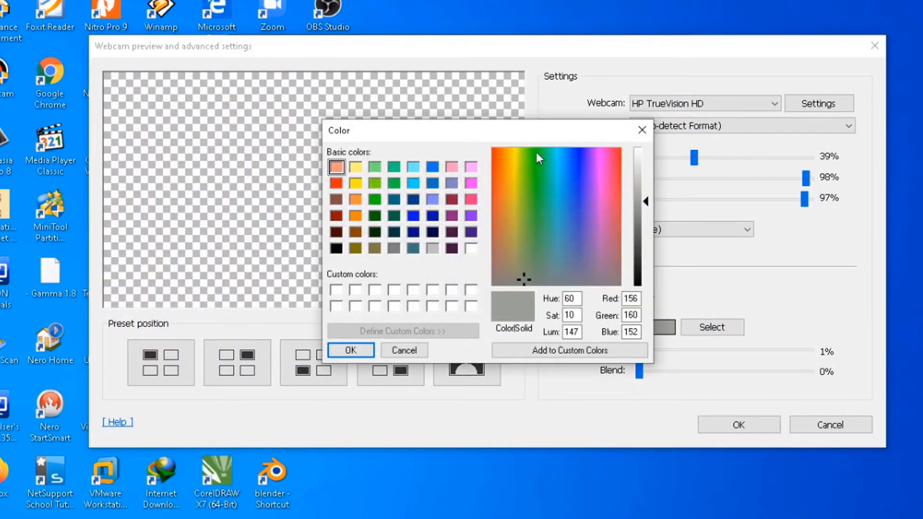
click(641, 131)
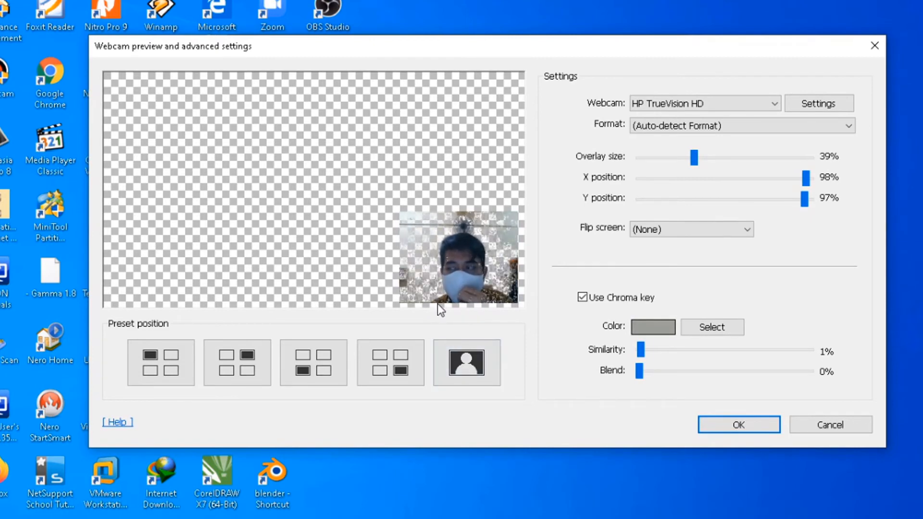
click(661, 329)
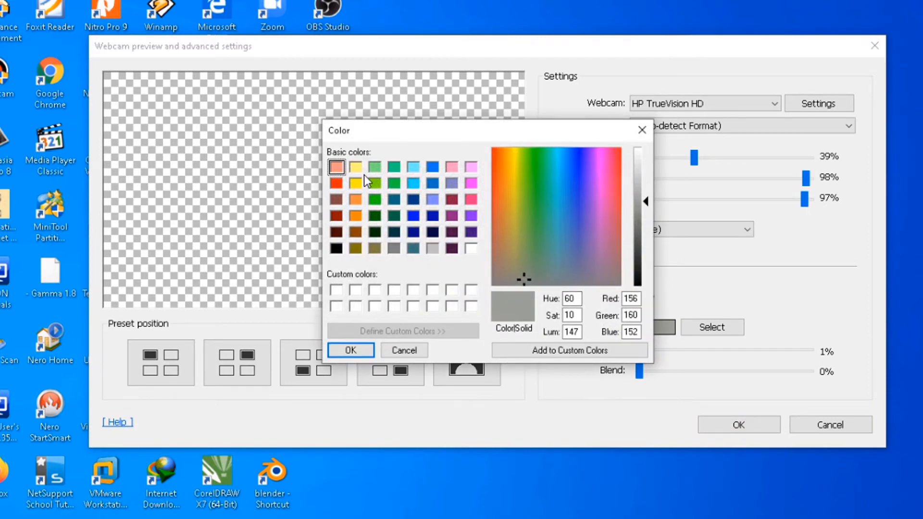
click(395, 184)
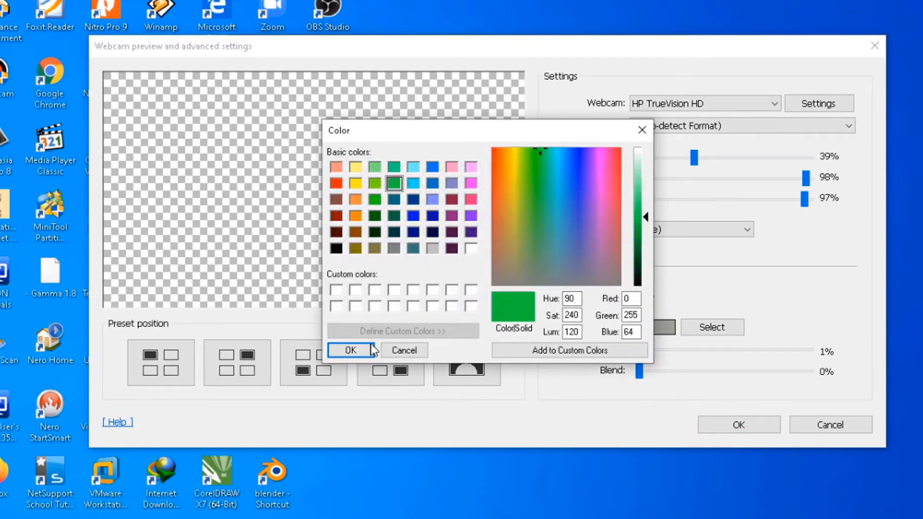
drag(414, 131, 497, 126)
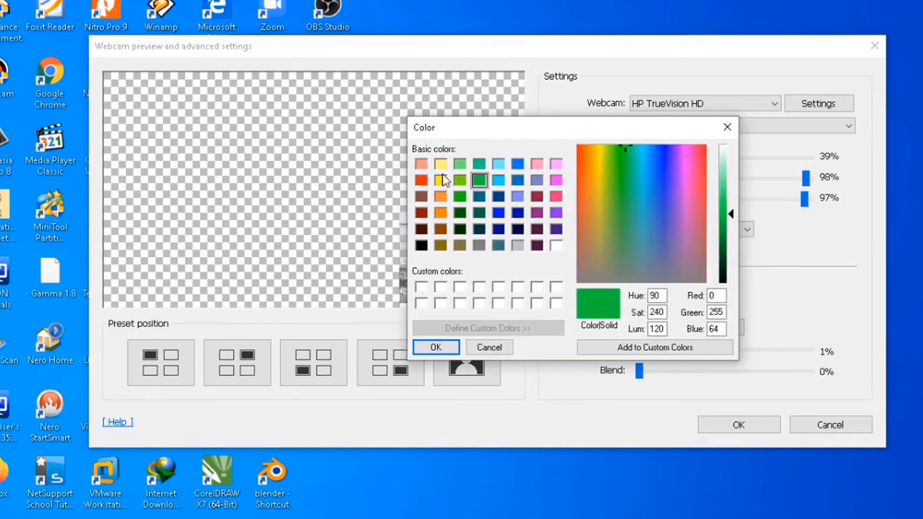
click(505, 347)
Set the webcam overlay's chroma key similarity to 0%.
drag(641, 350, 640, 353)
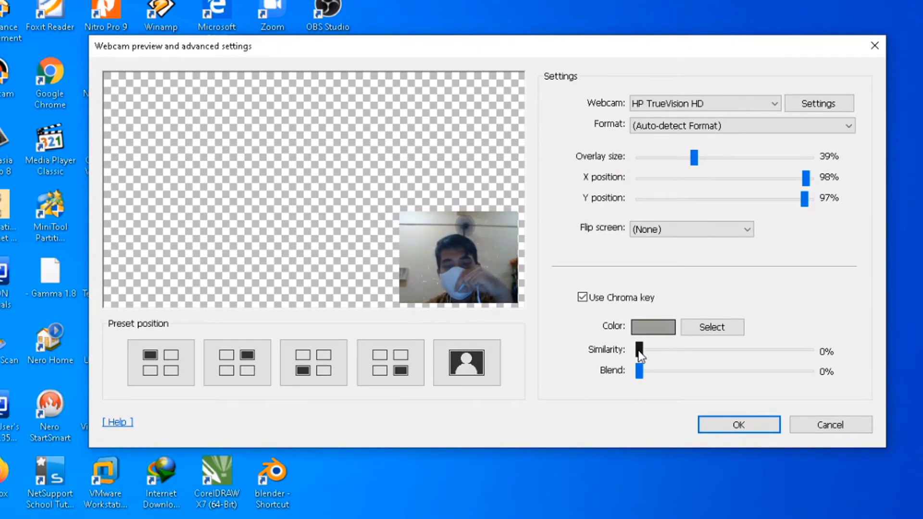
drag(640, 353, 598, 359)
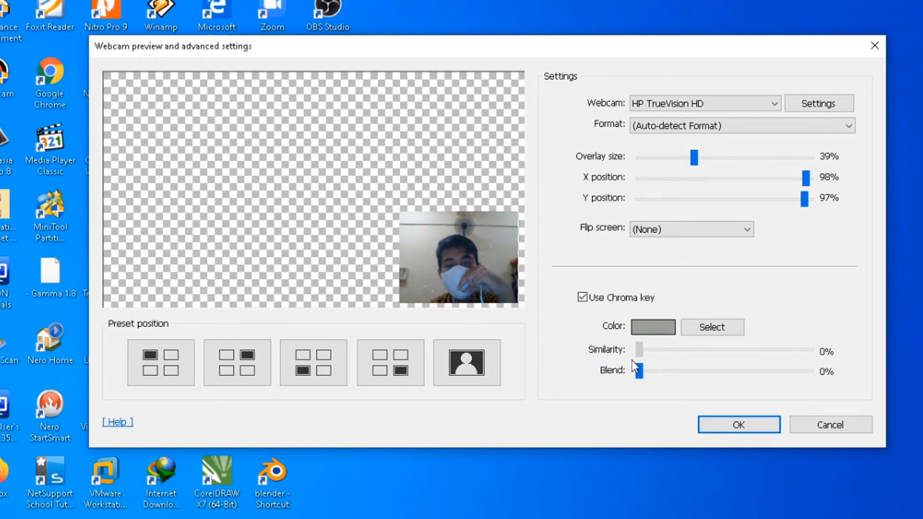
drag(639, 351, 630, 374)
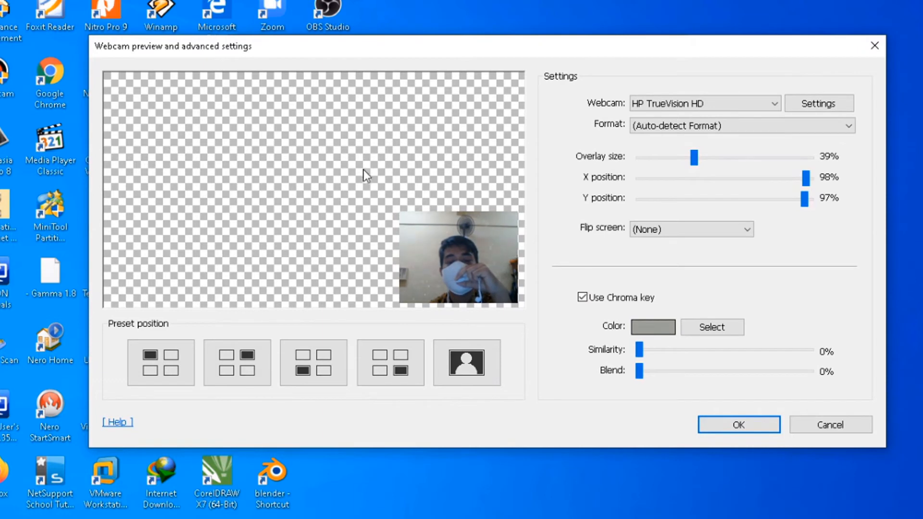
Set the webcam overlay size to 29% and both its X and Y positions to 96%.
drag(694, 158, 674, 175)
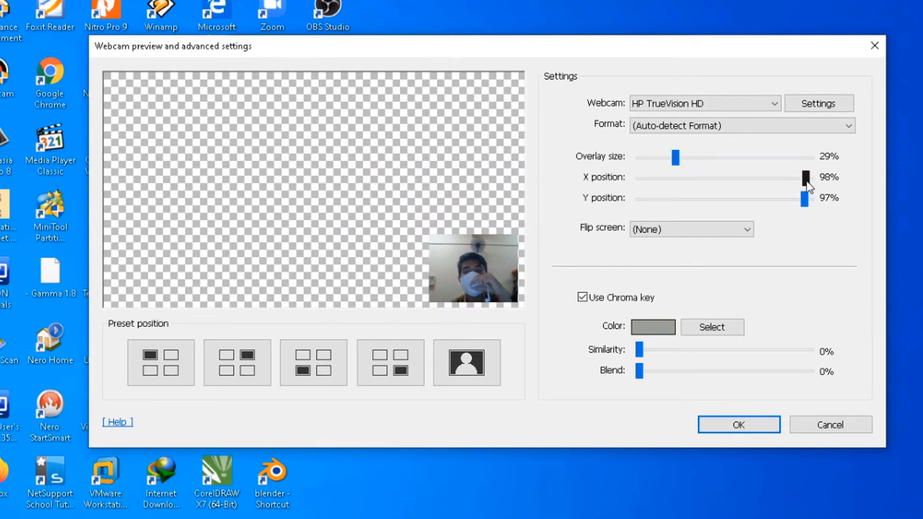
mouse_move(806, 179)
mouse_down()
mouse_move(670, 186)
mouse_move(736, 186)
mouse_move(727, 193)
mouse_move(659, 192)
mouse_move(763, 181)
mouse_move(652, 188)
mouse_move(809, 172)
mouse_move(799, 174)
mouse_up()
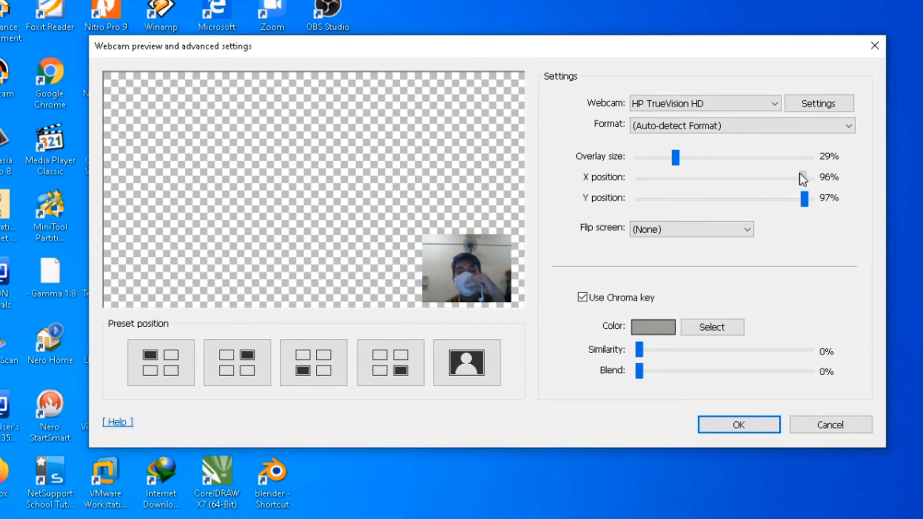
mouse_move(805, 206)
mouse_down()
mouse_move(715, 205)
mouse_move(806, 202)
mouse_up()
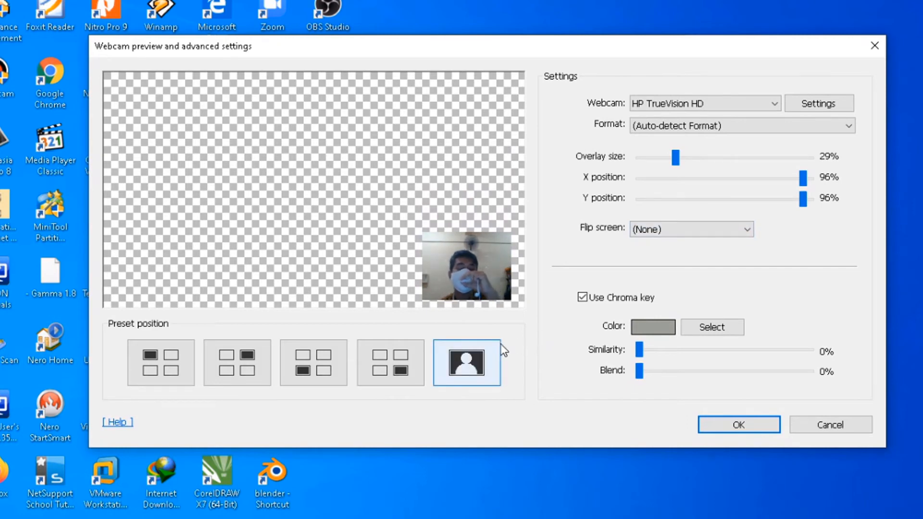
Try the webcam overlay's preset positions in each of the four corners and at full size.
click(167, 367)
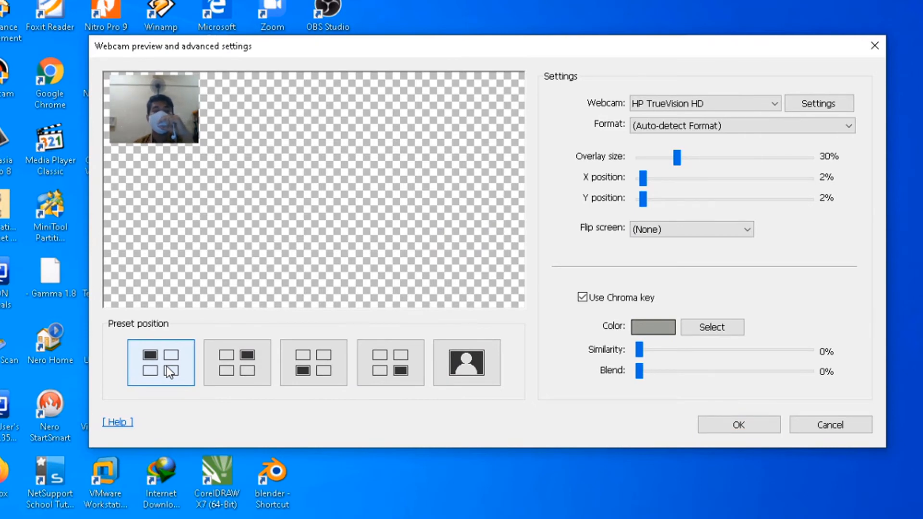
click(230, 373)
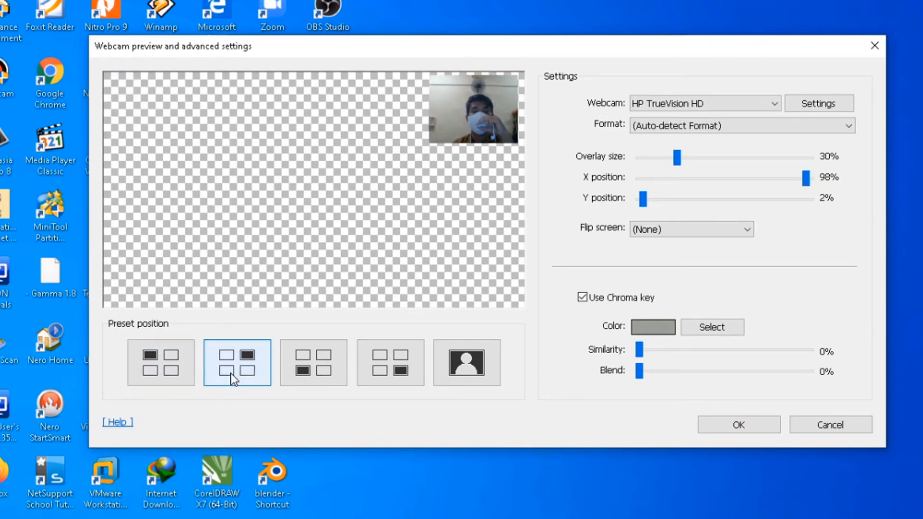
click(307, 366)
click(396, 363)
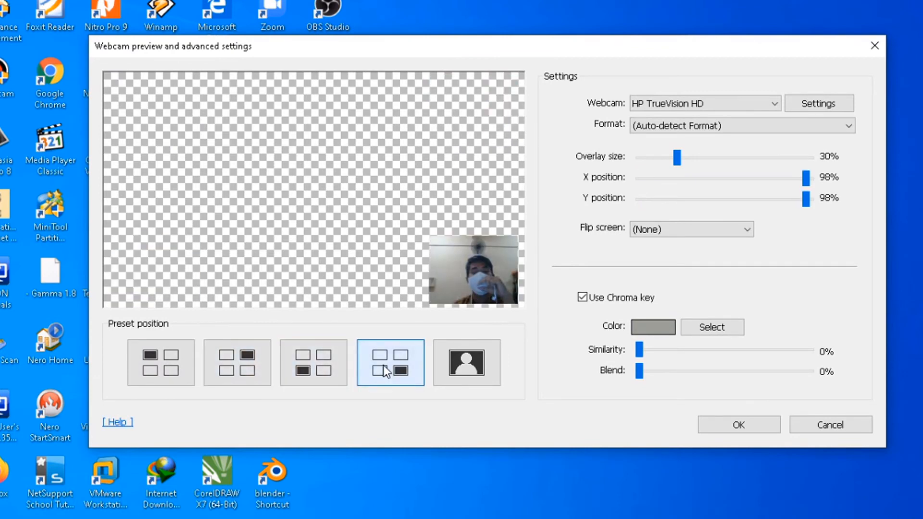
click(464, 364)
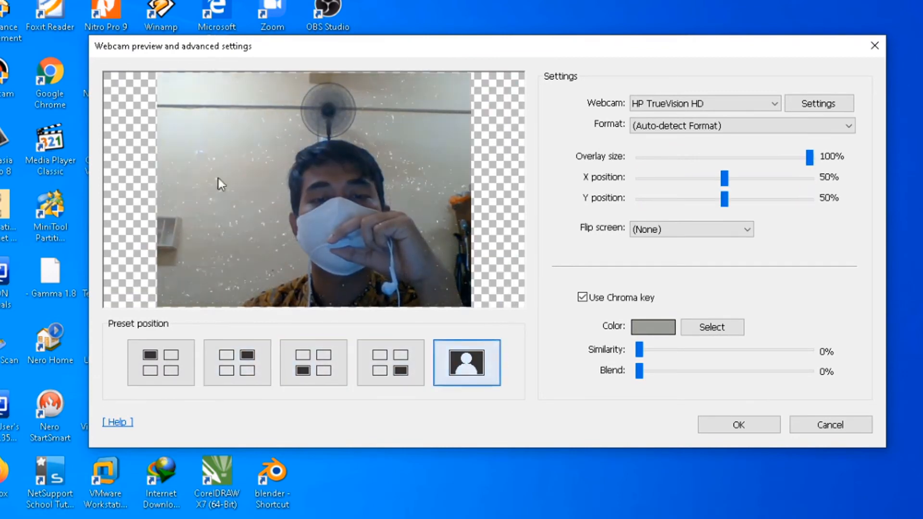
Place the webcam overlay in the lower-right corner of the video using the preset, reduce its size to 23%, and apply the settings.
click(398, 356)
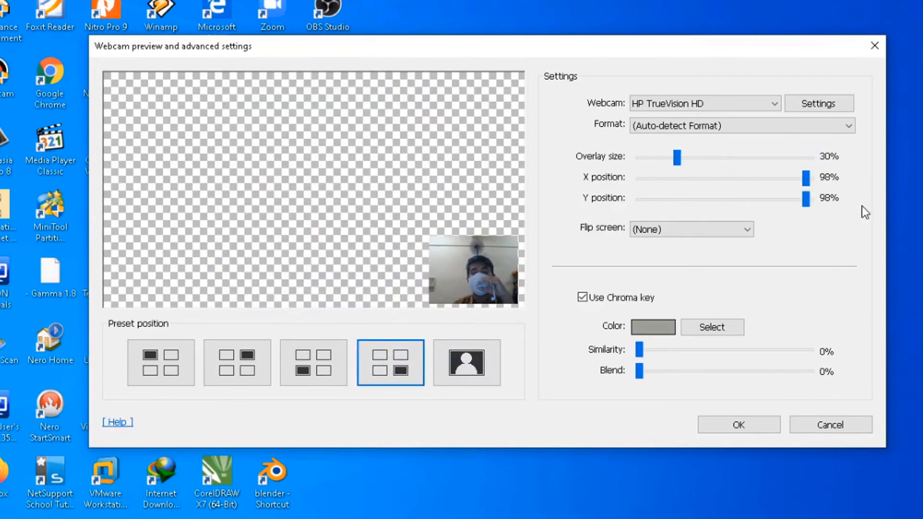
drag(682, 160, 664, 157)
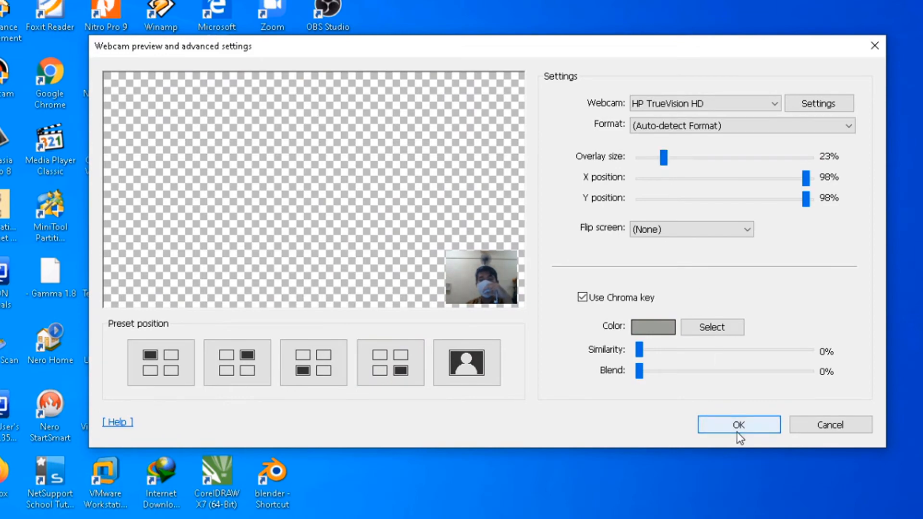
click(738, 425)
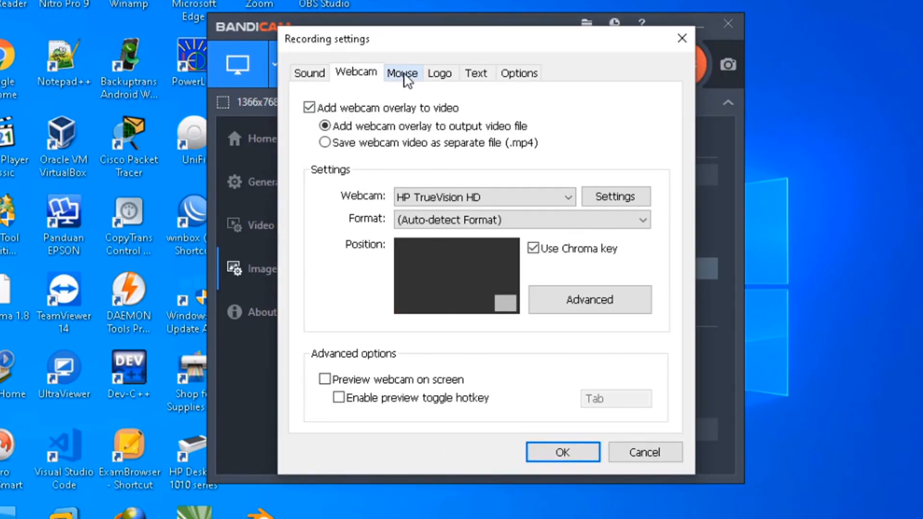
Turn off showing the mouse cursor in the mouse effects for recordings.
click(402, 73)
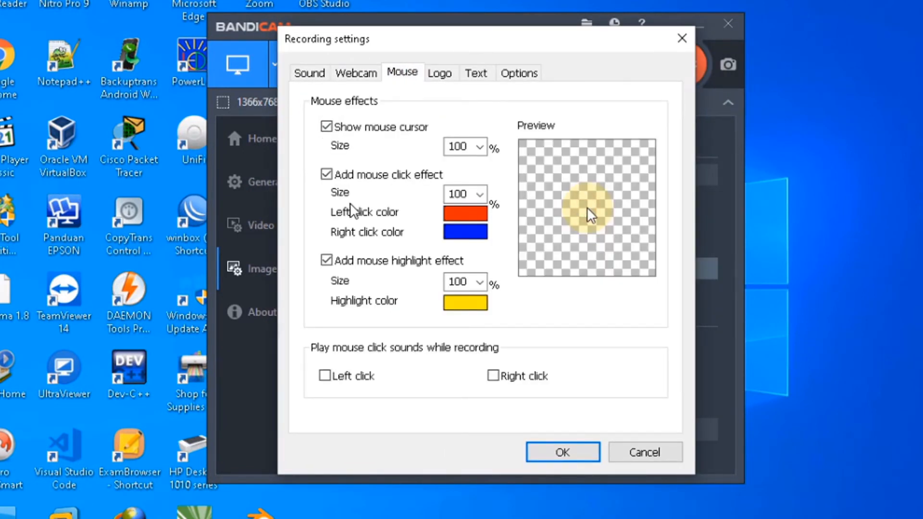
click(333, 132)
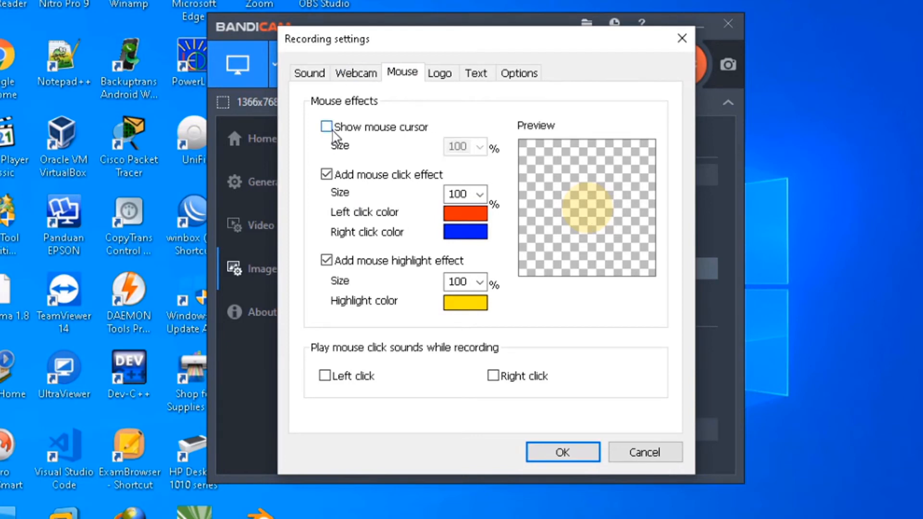
Toggle the mouse cursor display for recordings a few times and leave it turned on.
click(329, 128)
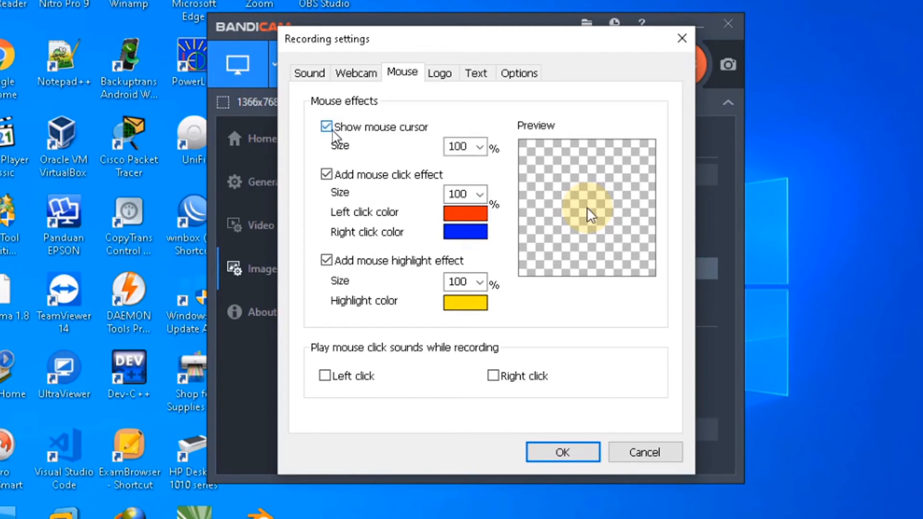
click(329, 128)
click(329, 127)
click(336, 132)
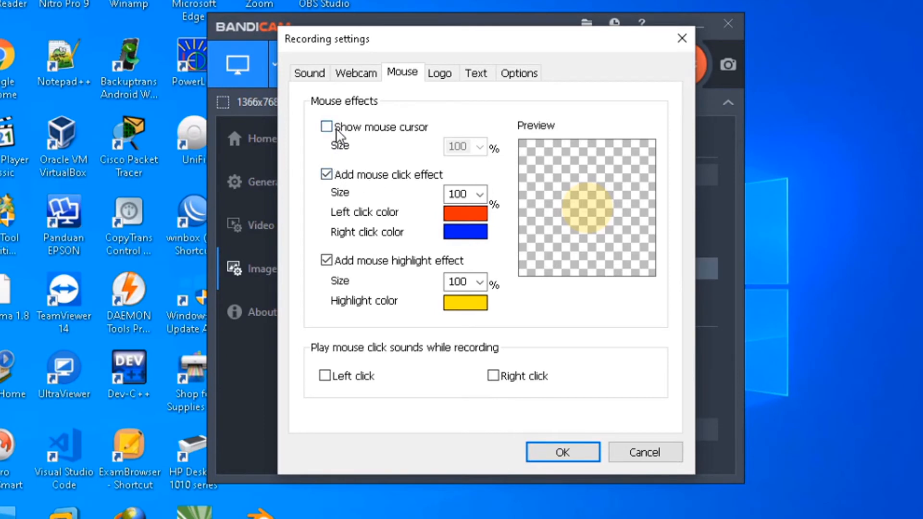
click(336, 129)
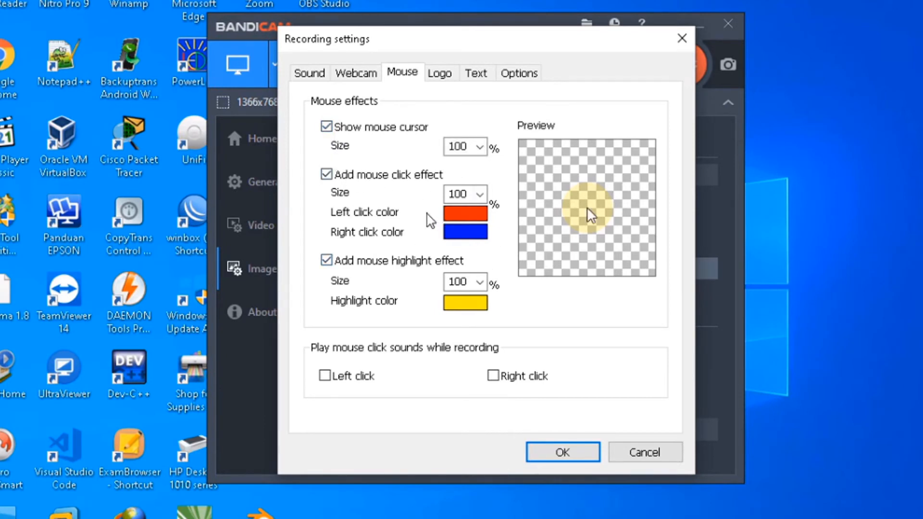
Try a mouse cursor size of 300%, and return it to 100%.
click(468, 146)
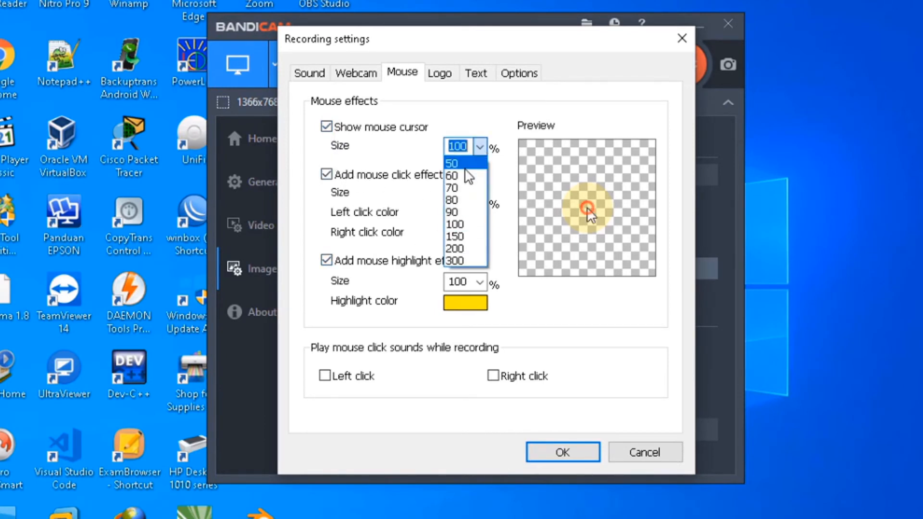
click(455, 261)
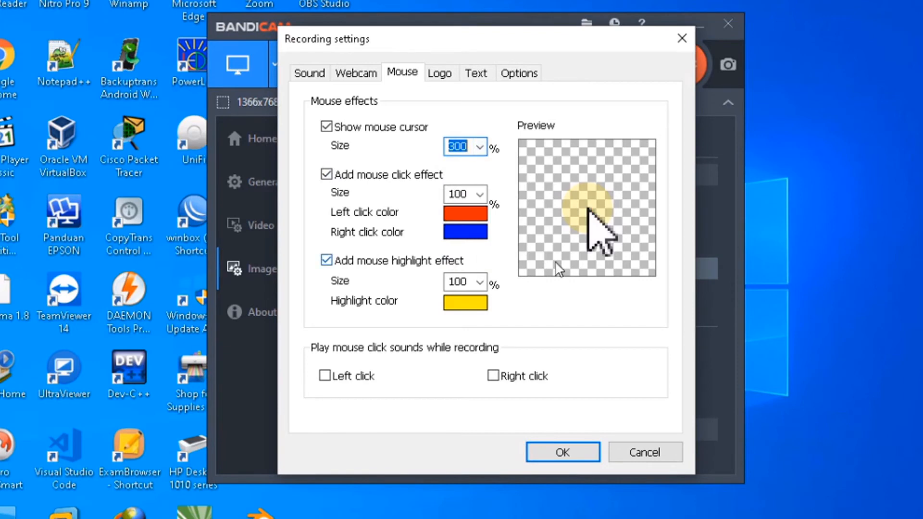
click(480, 147)
click(453, 220)
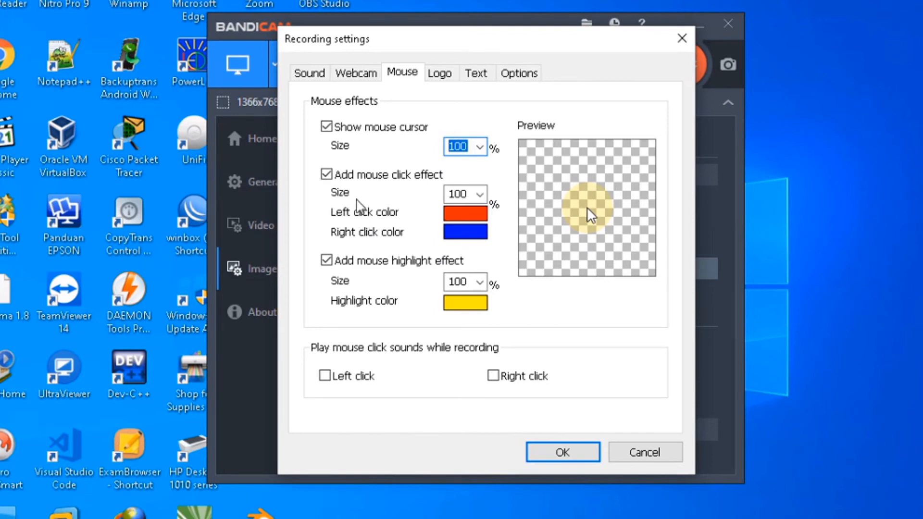
Try a mouse click effect size of 200%, and return it to 100%.
click(480, 195)
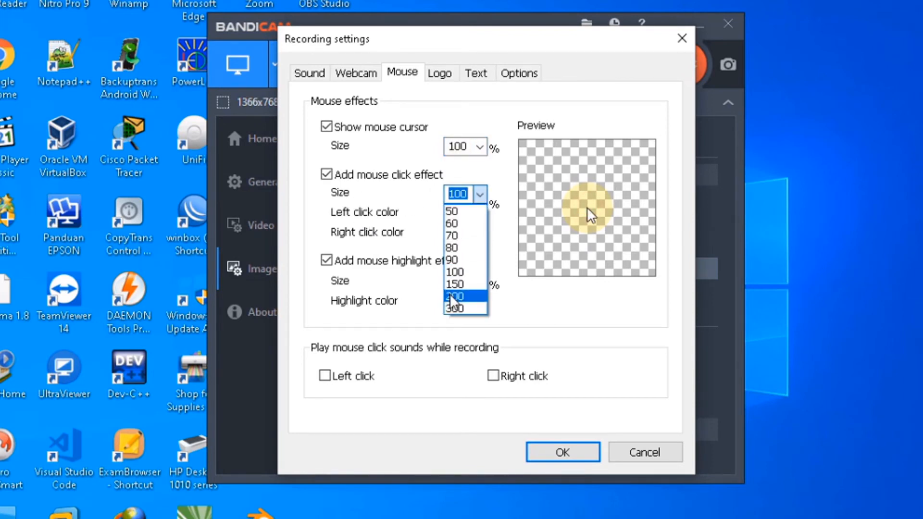
click(453, 297)
click(480, 194)
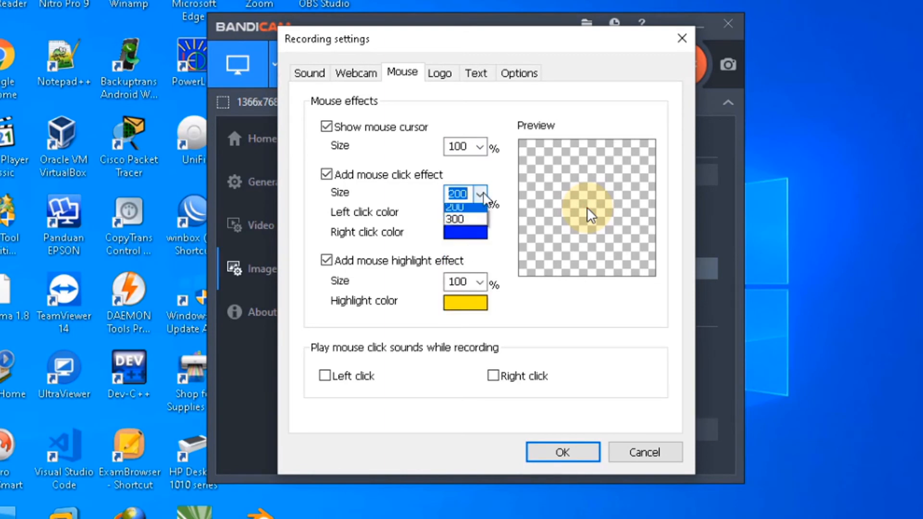
click(459, 272)
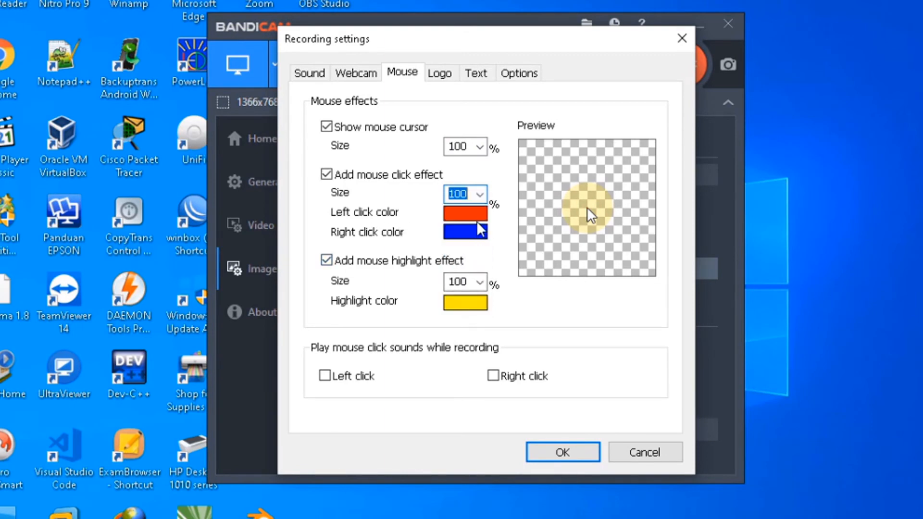
Try green as the left click effect color, and set it back to the basic red.
click(457, 220)
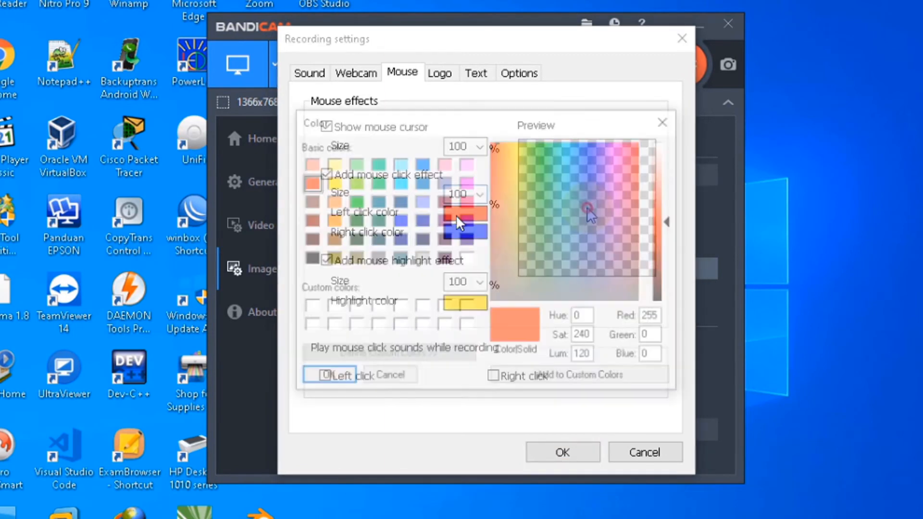
click(354, 182)
click(322, 379)
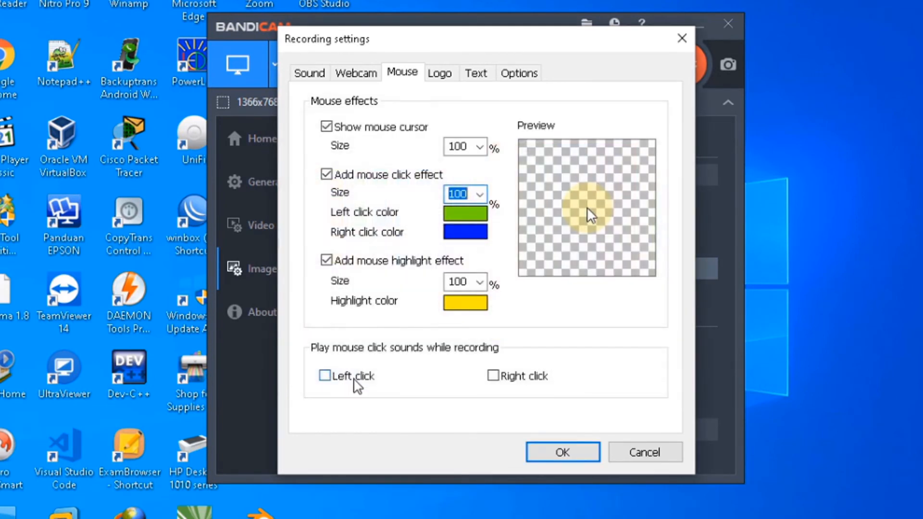
click(478, 221)
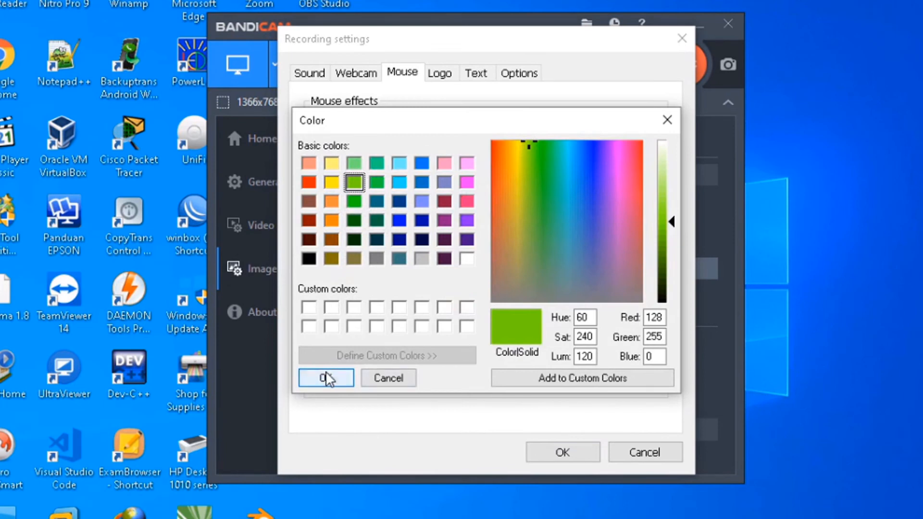
click(323, 377)
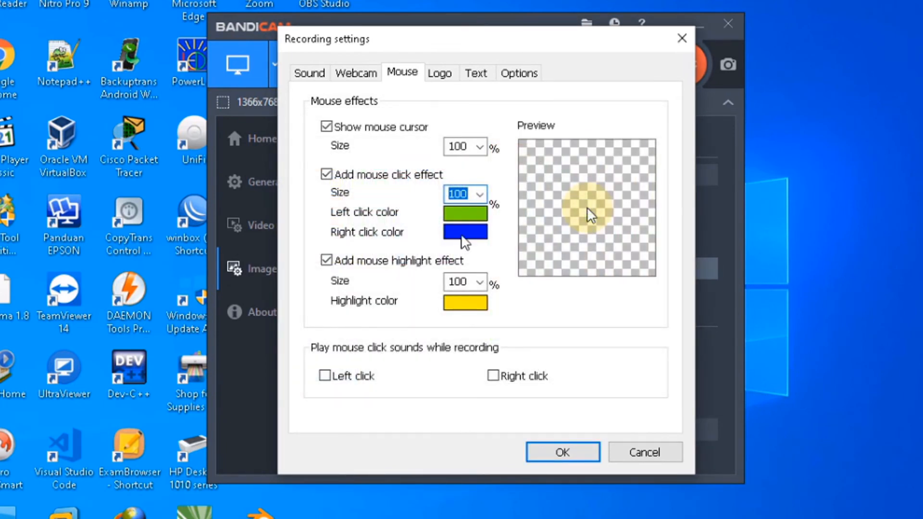
click(466, 220)
click(309, 182)
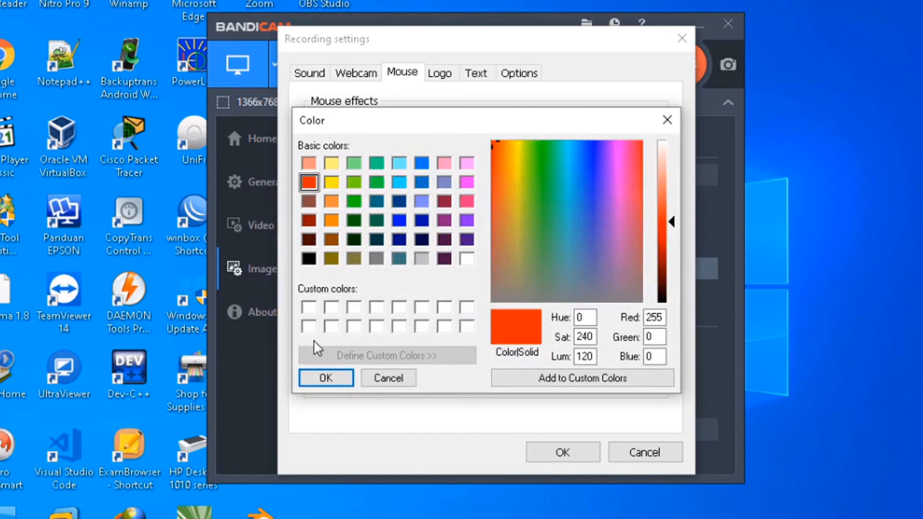
click(323, 376)
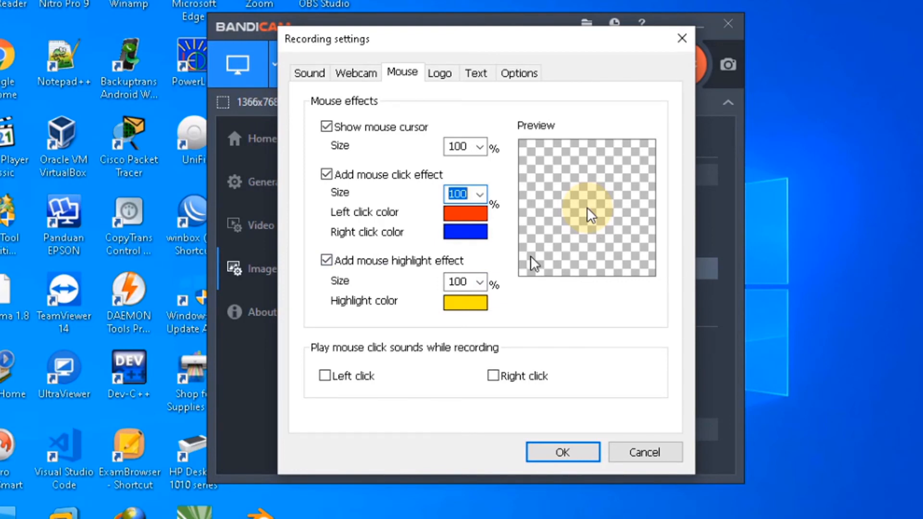
View the highlight color choices without changing the color, and toggle the left and right mouse click sounds on and off.
click(477, 307)
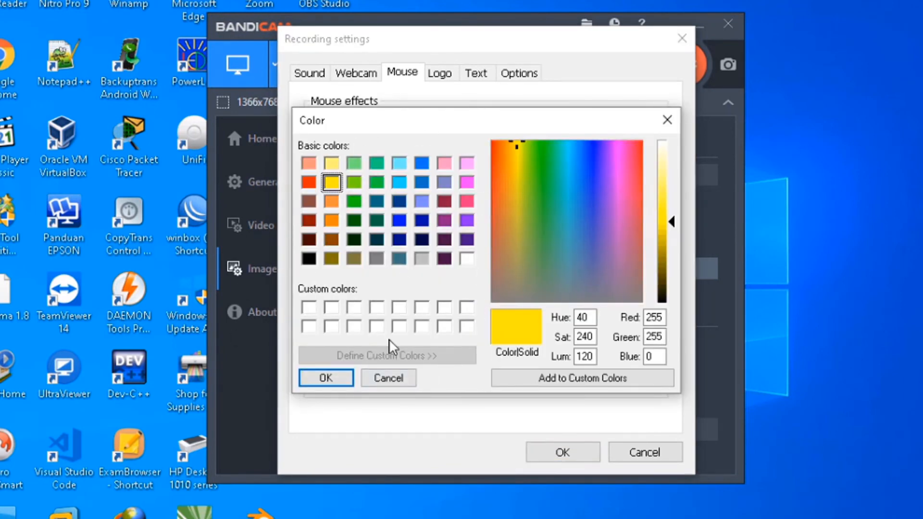
click(387, 380)
click(325, 375)
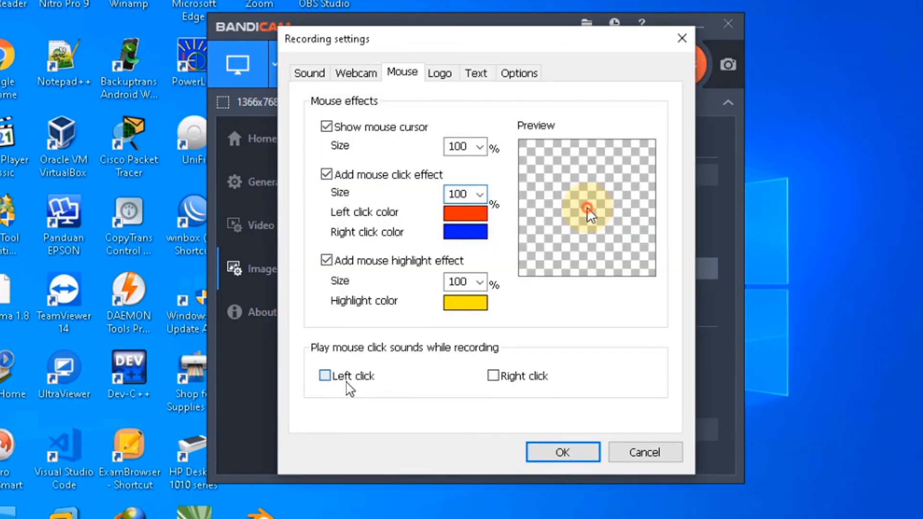
click(357, 383)
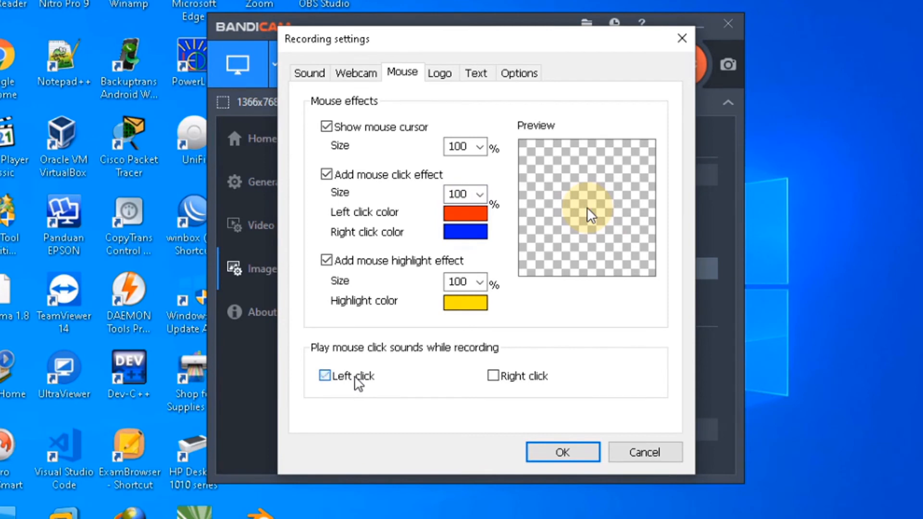
click(528, 384)
click(529, 385)
Enable the logo overlay for videos and use the image cropped-logo-yadika-300x300 from the Desktop folder.
click(446, 77)
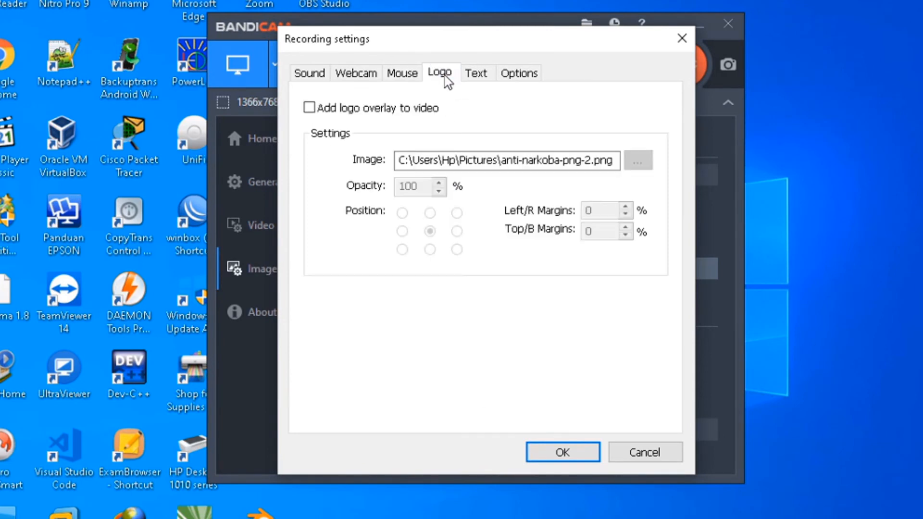
click(425, 110)
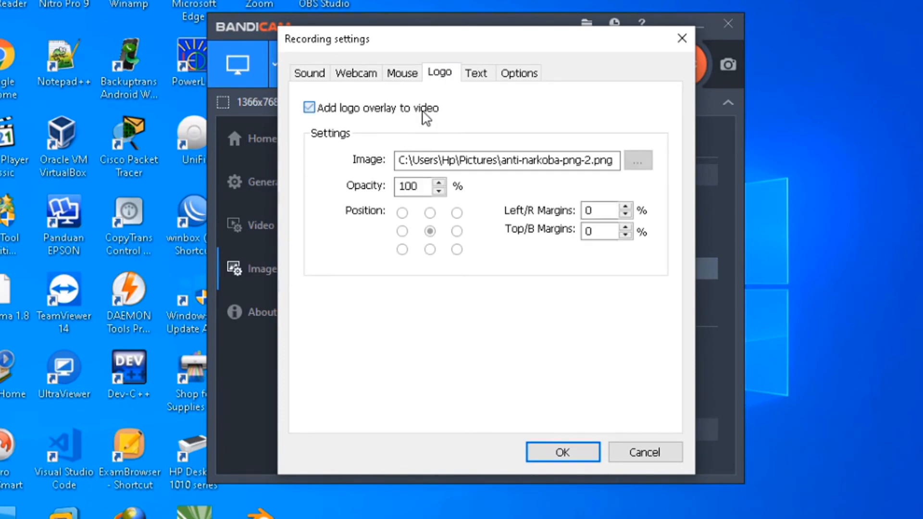
click(641, 152)
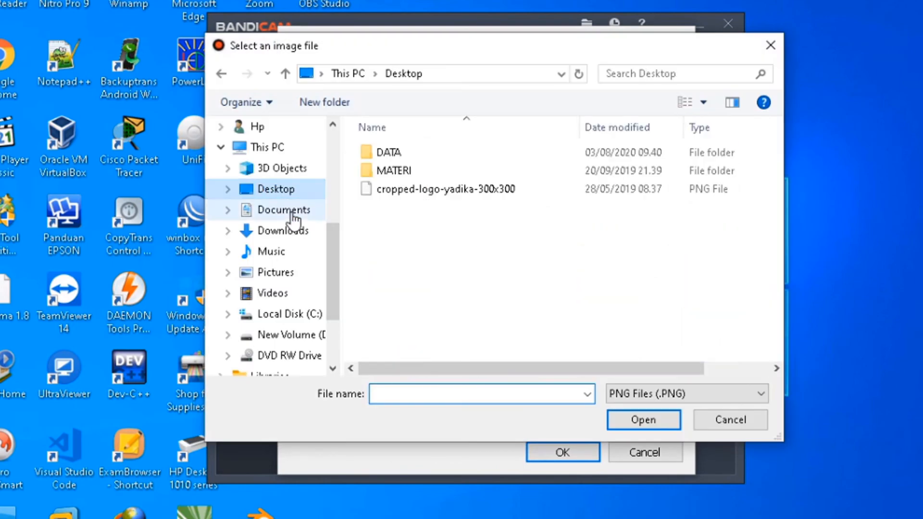
click(416, 195)
click(644, 426)
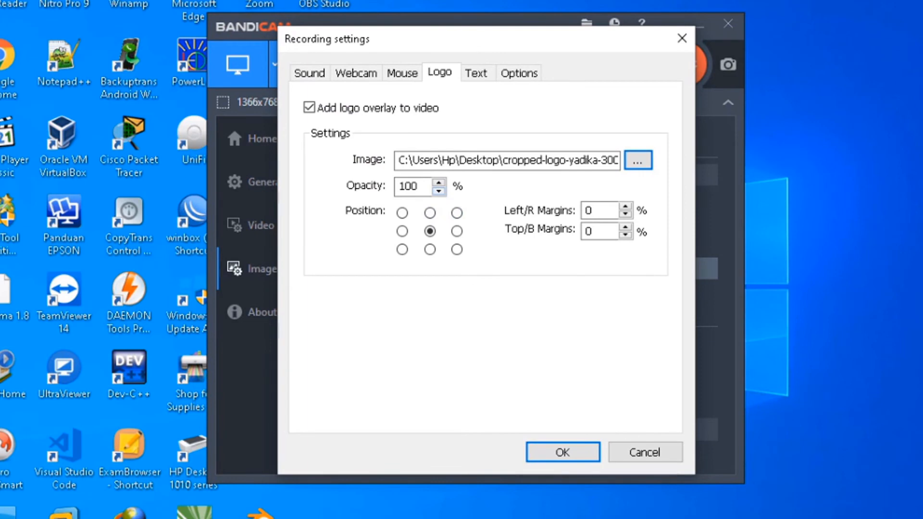
Set the logo overlay's opacity to 50%.
click(438, 183)
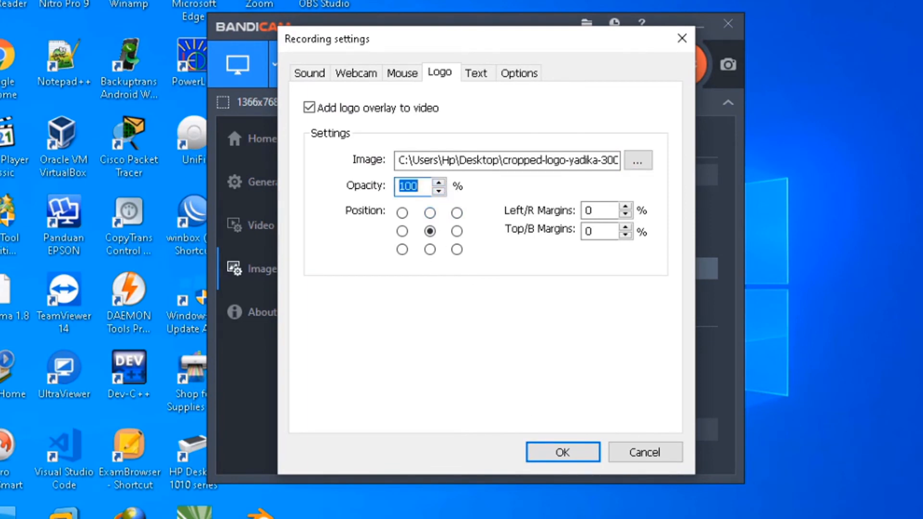
click(438, 190)
click(439, 191)
click(438, 191)
click(438, 191)
click(438, 190)
click(438, 191)
click(439, 191)
click(438, 190)
click(438, 190)
click(438, 191)
click(439, 191)
click(438, 191)
click(438, 191)
click(438, 191)
drag(418, 187, 345, 188)
text(5)
Try different preset positions for the logo overlay and finish with the lower-left corner of the video.
click(402, 213)
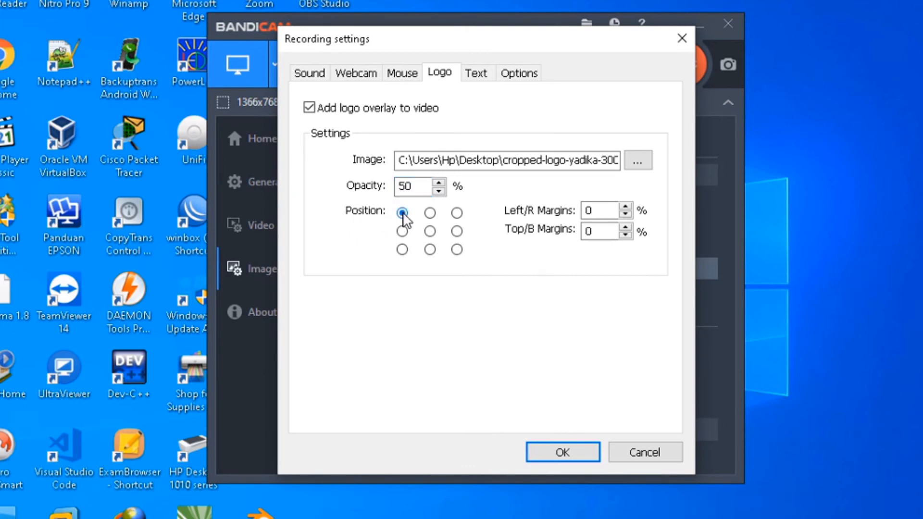
click(456, 250)
click(430, 231)
click(401, 213)
click(429, 212)
click(457, 212)
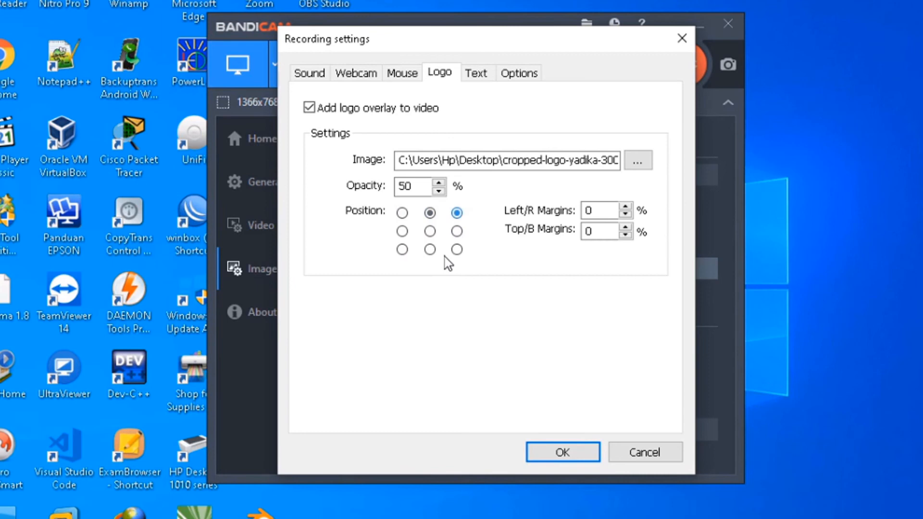
click(456, 232)
click(429, 231)
click(402, 231)
click(402, 250)
Enable the text overlay for videos and add a new text entry containing a person's first name.
click(483, 78)
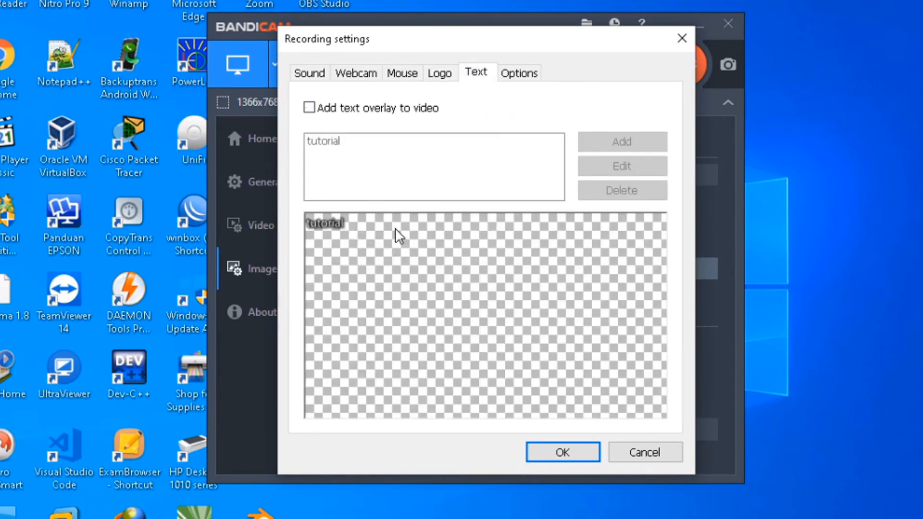
click(337, 111)
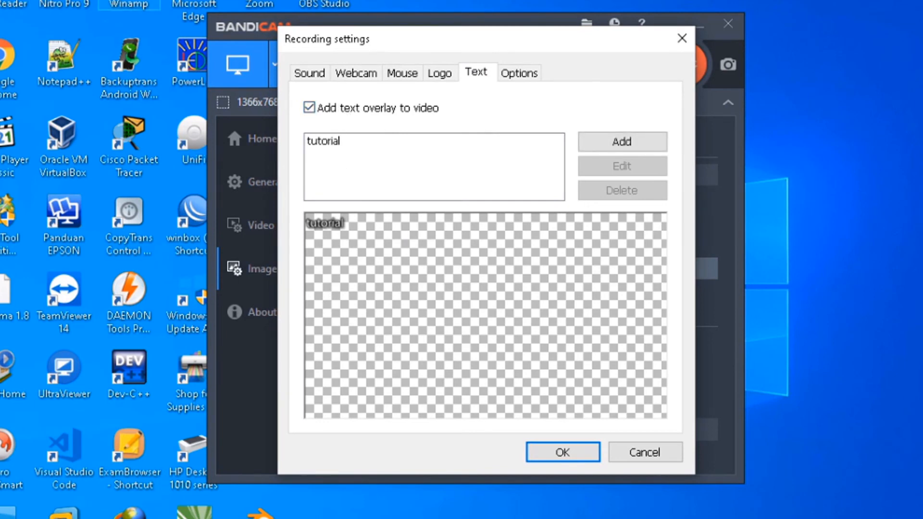
click(387, 145)
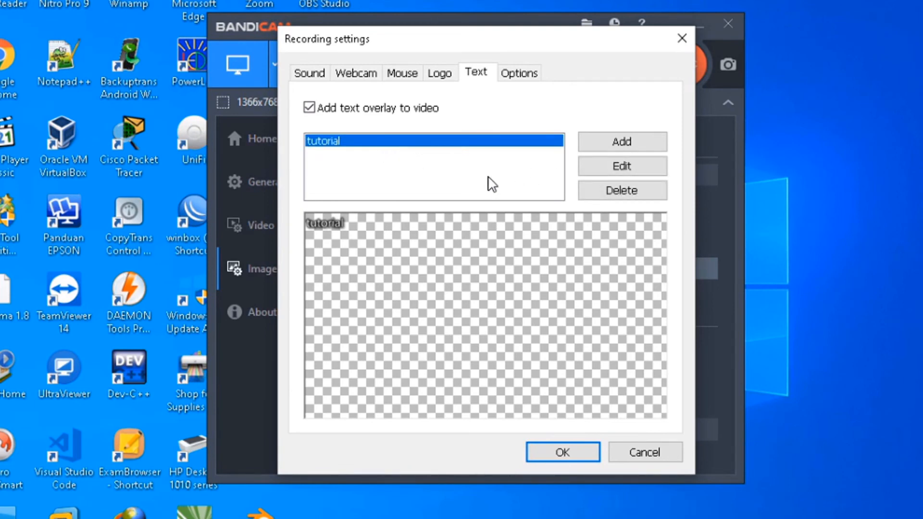
click(624, 141)
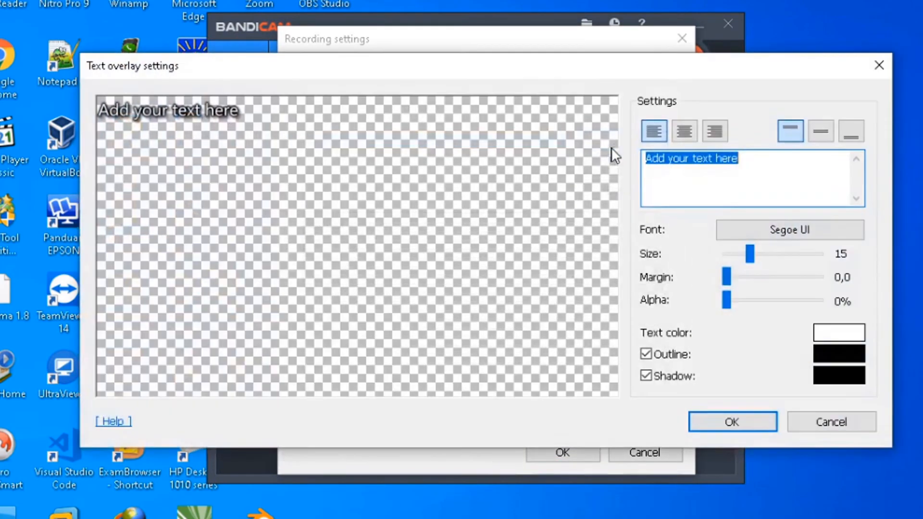
drag(759, 171, 619, 164)
text(budi)
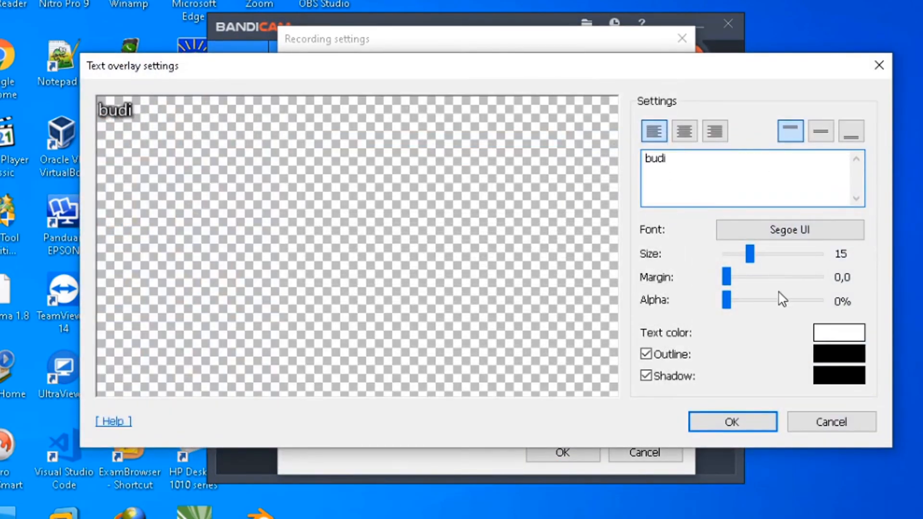
Set the new overlay text's font to Segoe UI Emoji and save the entry.
click(781, 229)
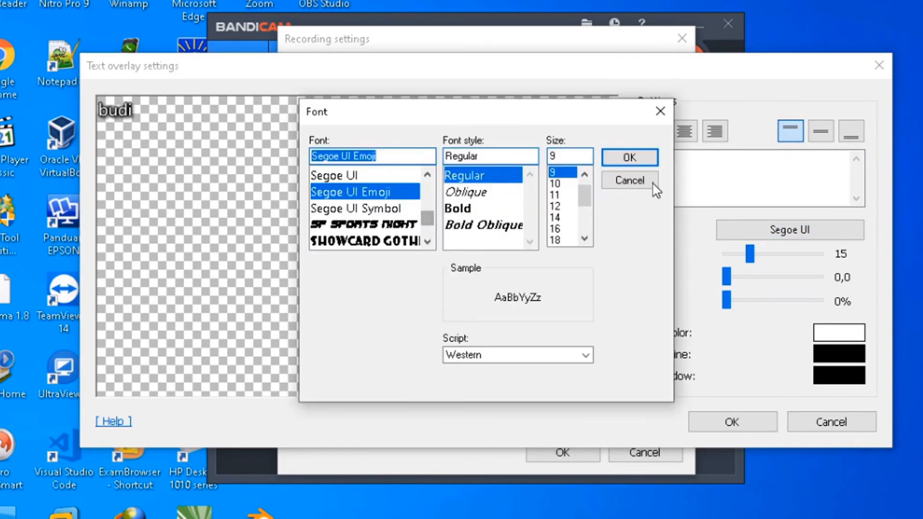
click(653, 158)
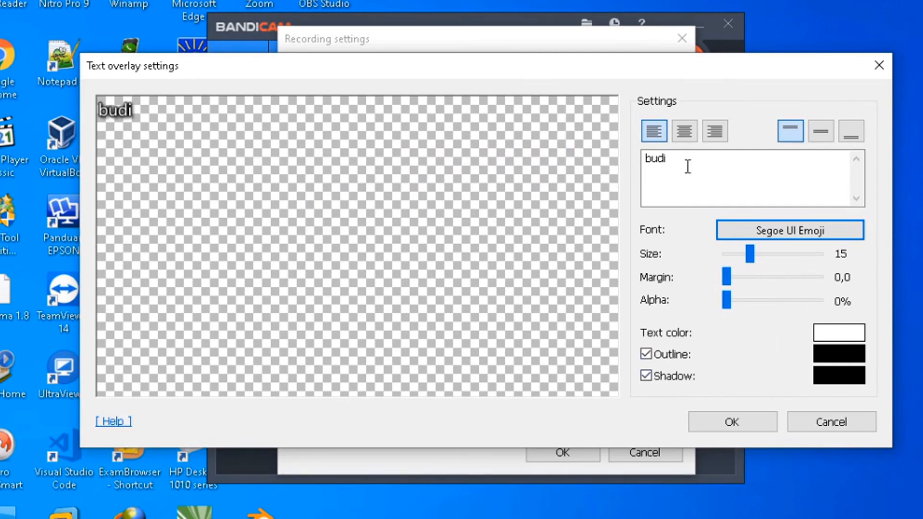
click(736, 423)
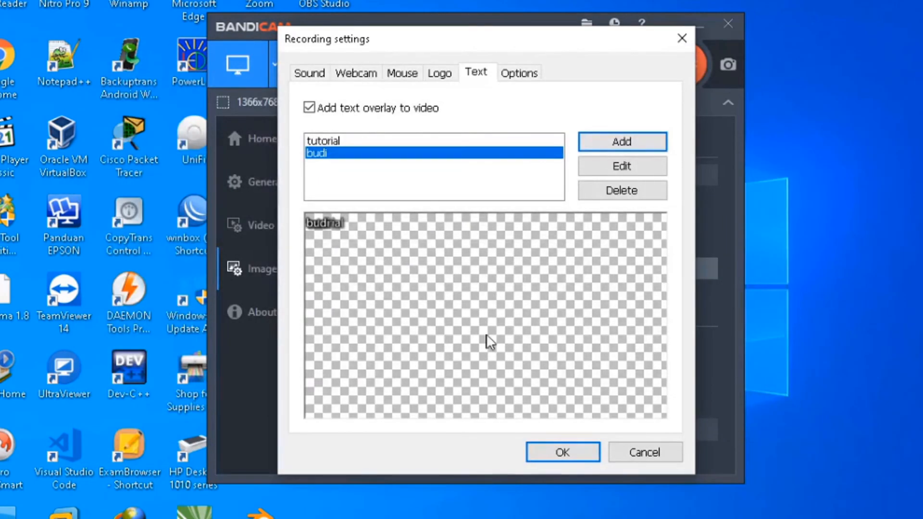
Delete the "tutorial" text entry and turn off the text overlay for videos.
click(336, 144)
click(624, 190)
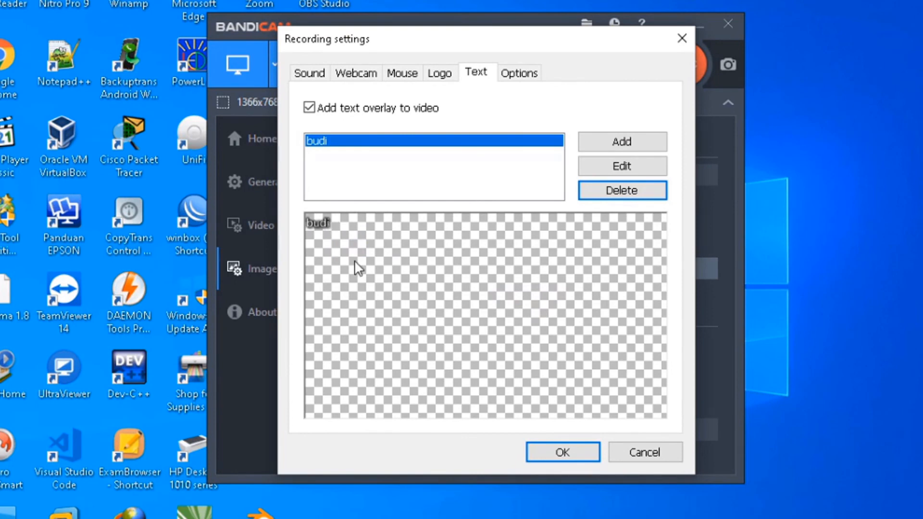
click(309, 107)
Review the recording priority and mode options, accept the recording settings, and record a short test video of the full screen.
click(517, 75)
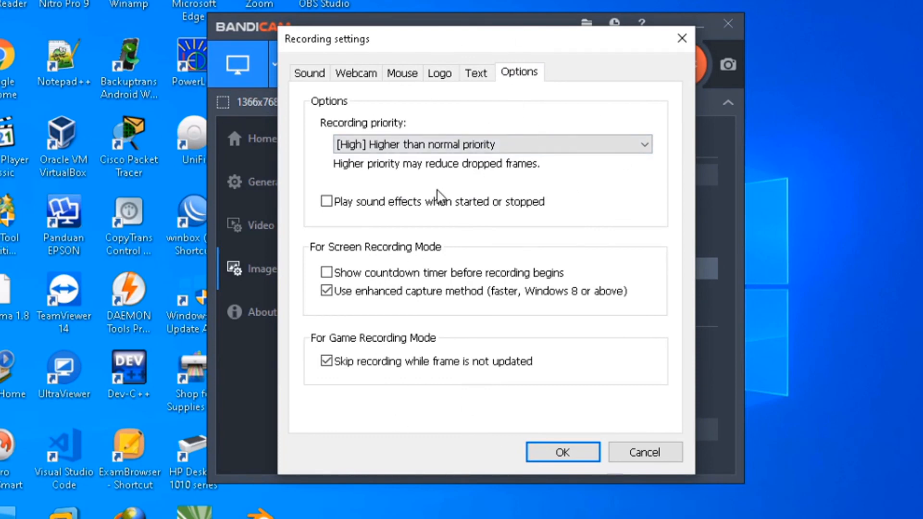
click(544, 457)
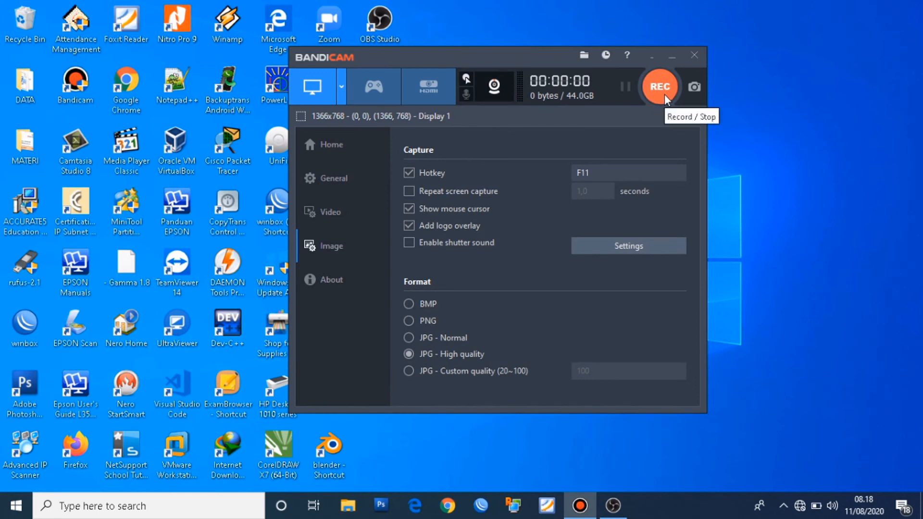
click(665, 100)
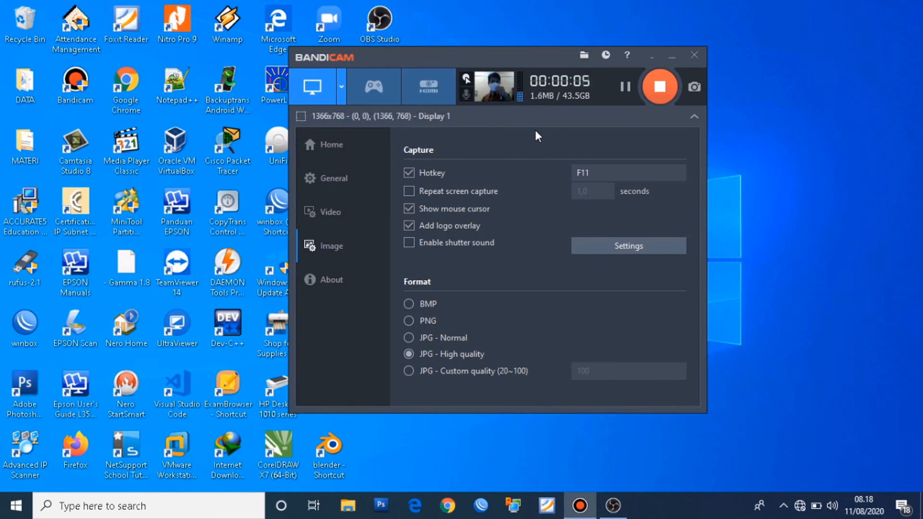
click(660, 88)
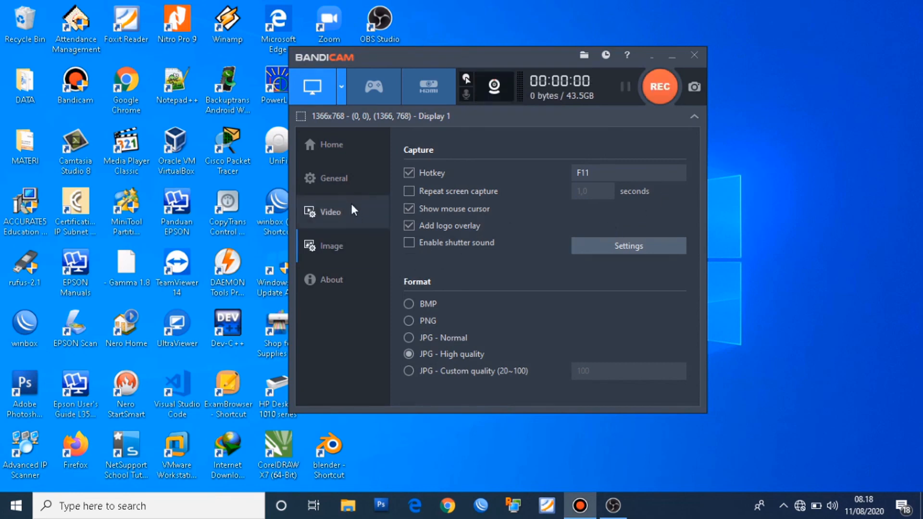
click(331, 192)
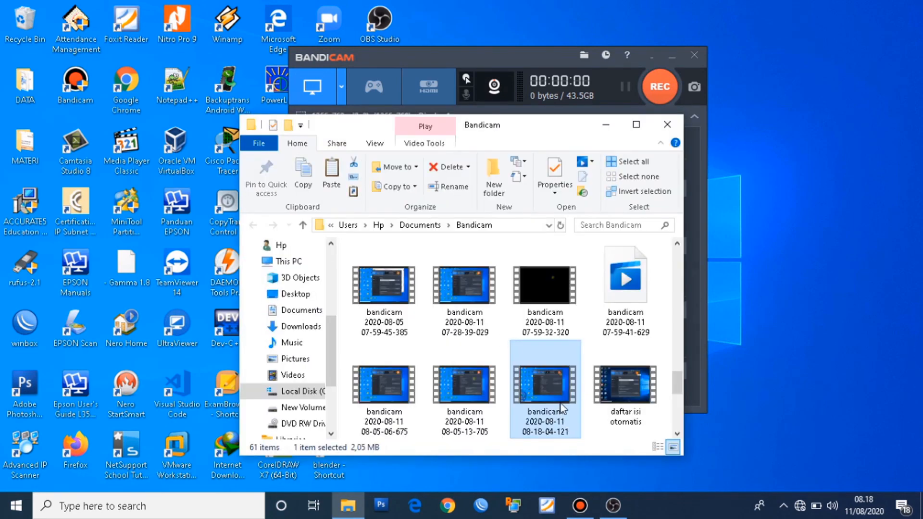
double_click(549, 391)
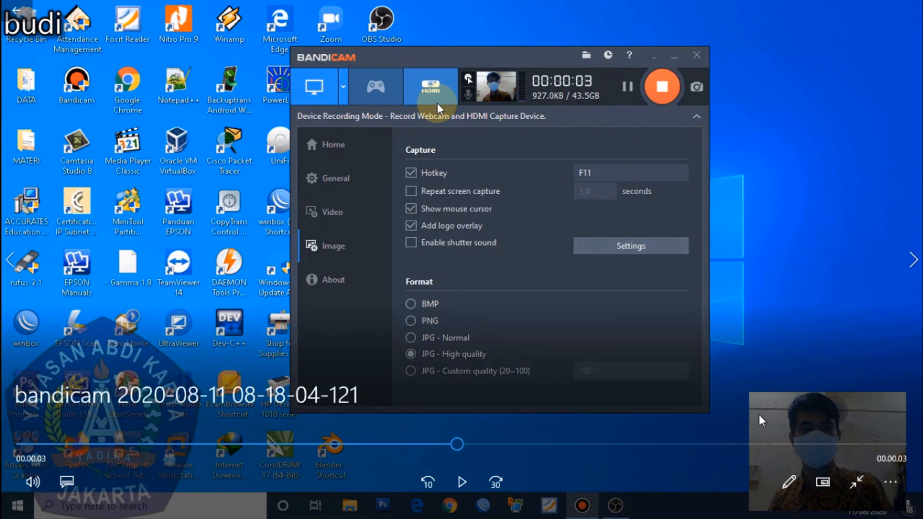
click(856, 481)
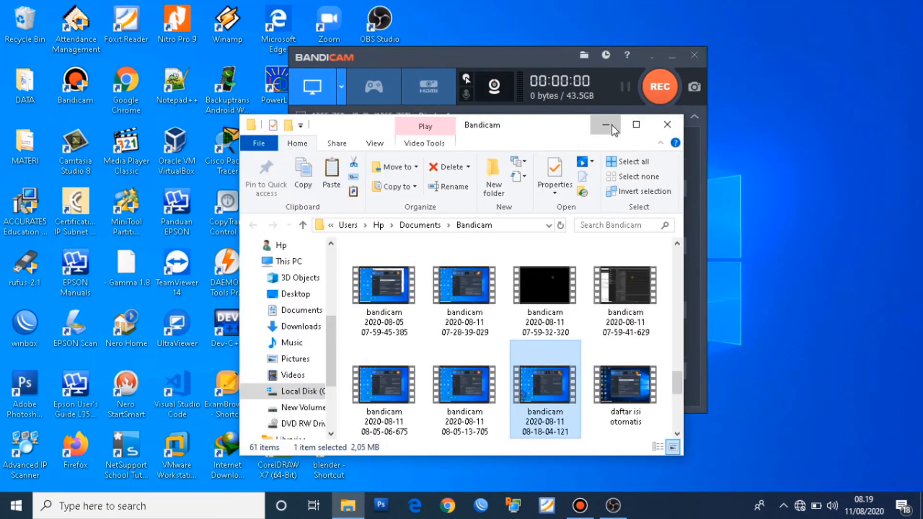
click(612, 126)
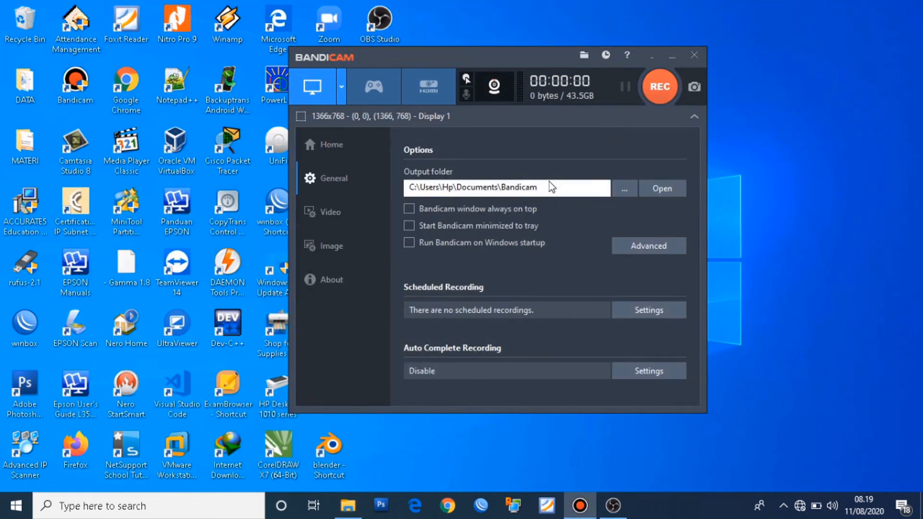